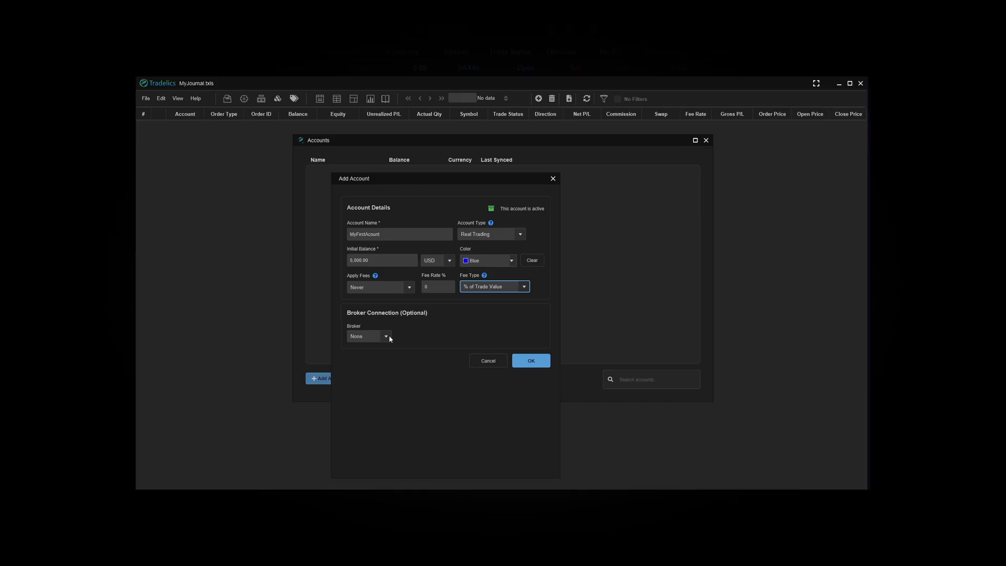
pyautogui.click(387, 336)
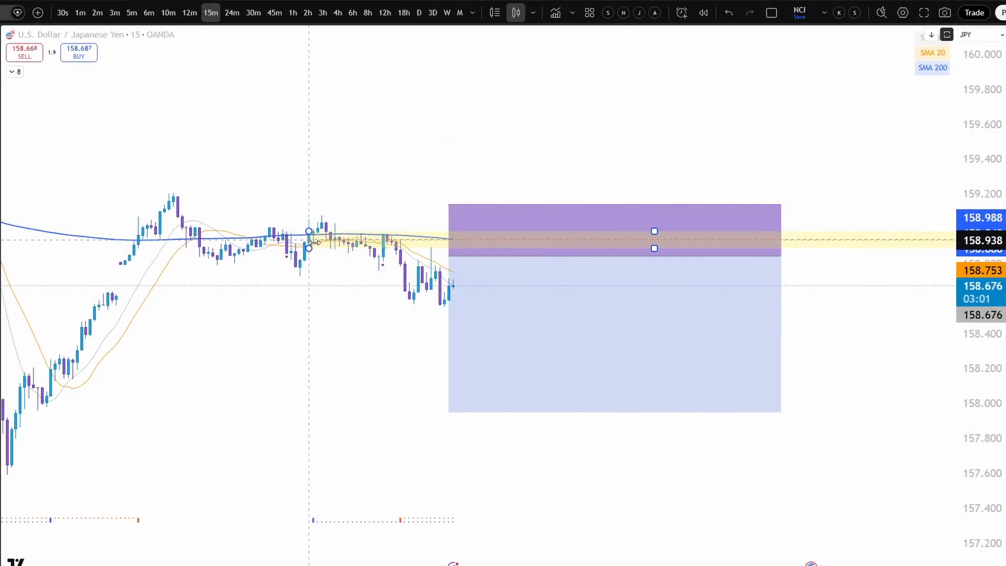
# - Move the yellow price zone's start to the latest swing high near 158.94 and shorten its end to just past the short position
pyautogui.click(379, 246)
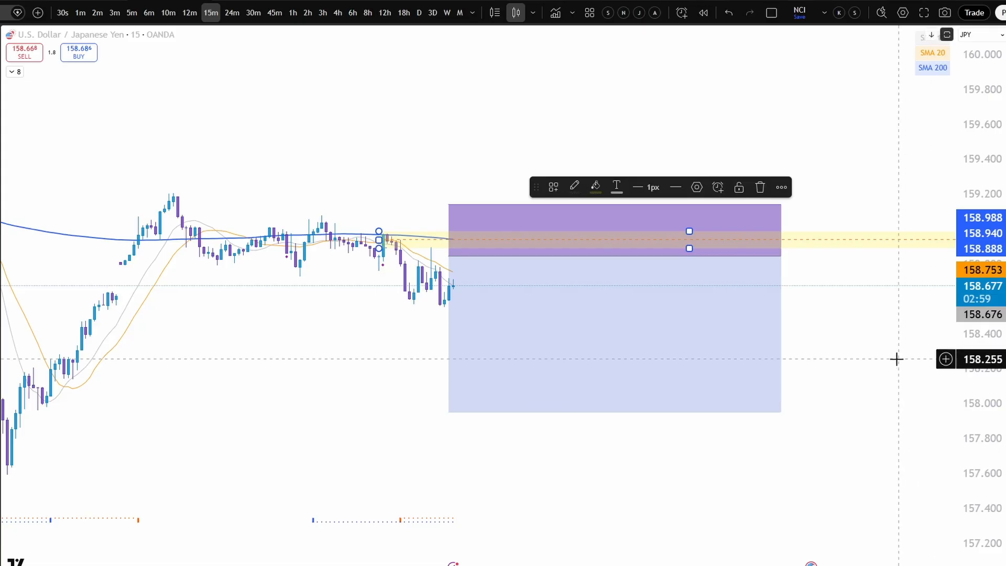
pyautogui.moveTo(896, 357); pyautogui.dragTo(764, 359)
pyautogui.scroll(-3, 797, 346)
pyautogui.moveTo(850, 241); pyautogui.dragTo(708, 240)
pyautogui.click(791, 369)
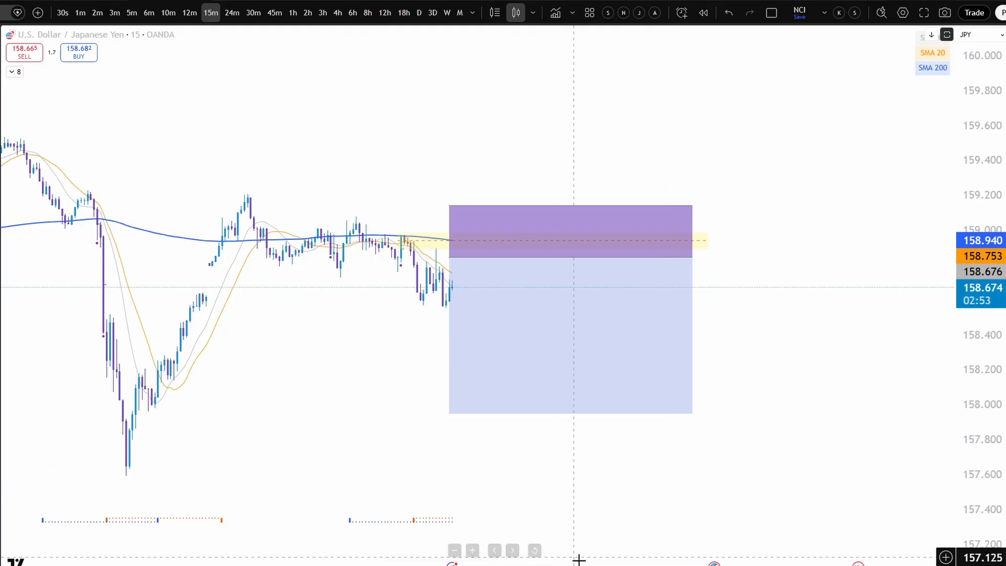
# - Draw a path from the recent low near 158.58 up to about 158.91 in the yellow zone and down into the profit area
pyautogui.click(445, 304)
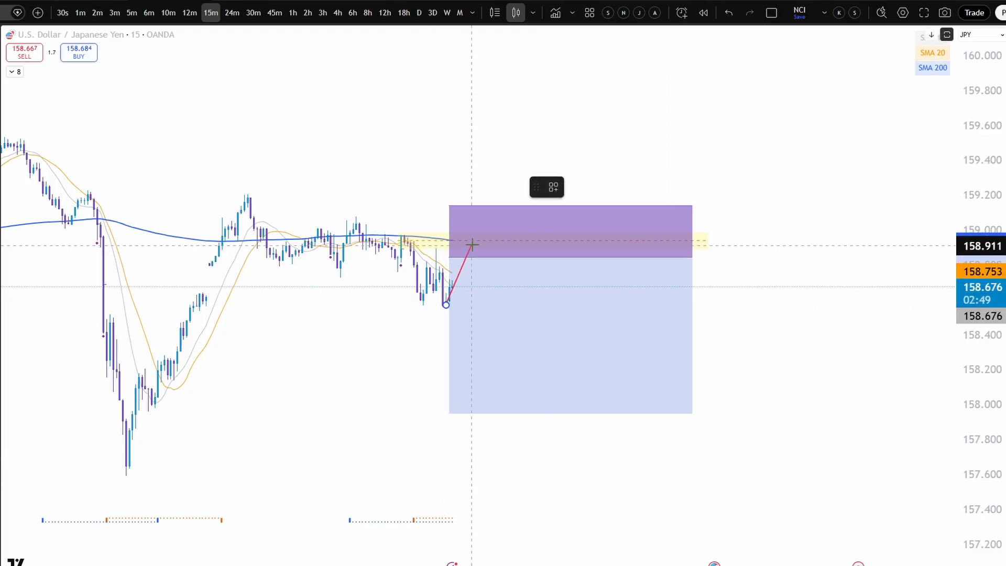
pyautogui.click(475, 244)
pyautogui.doubleClick(498, 344)
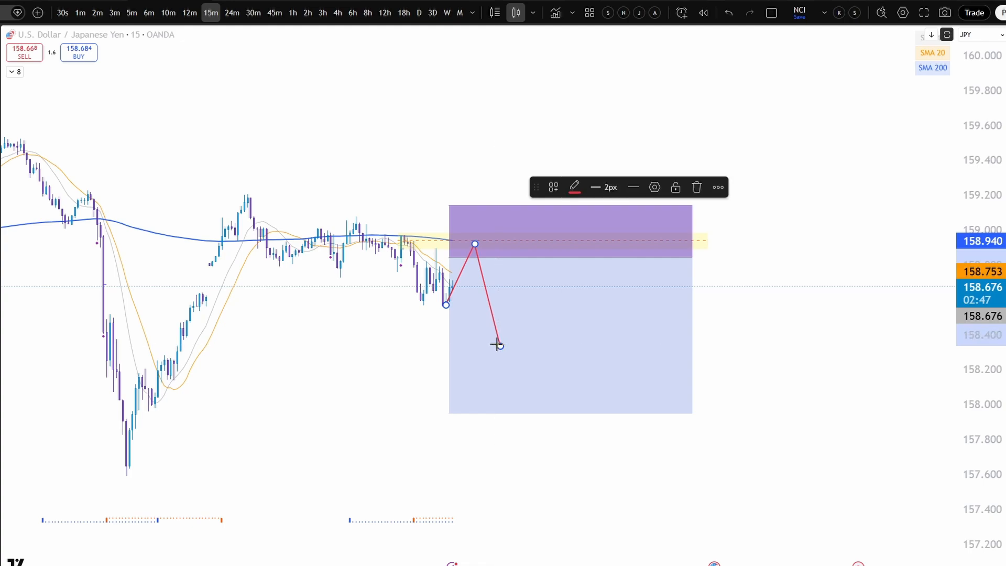
pyautogui.click(762, 326)
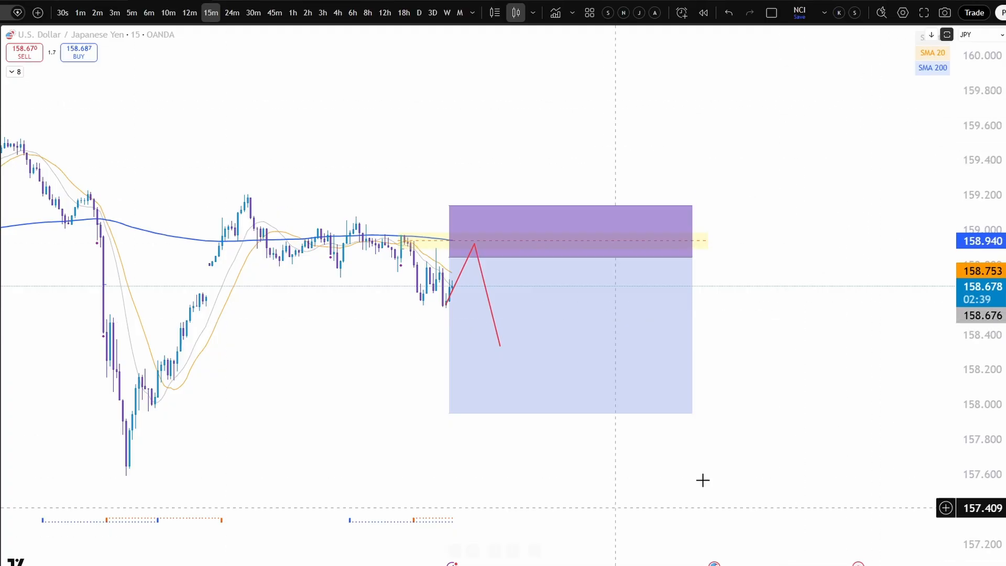
# - Copy the chart snapshot as an image and switch to the MyJournal.txls journal in Tradelics
pyautogui.click(947, 13)
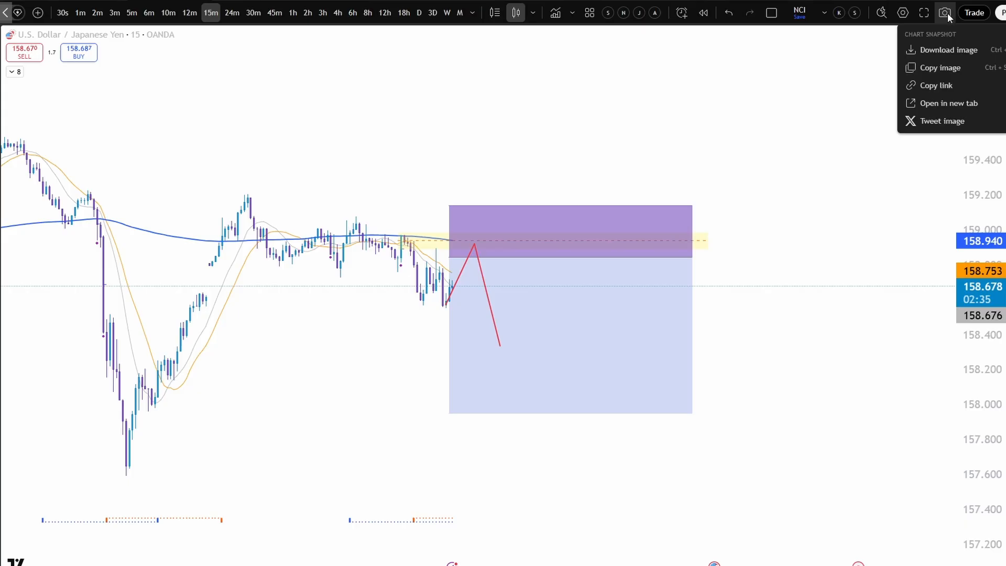
pyautogui.click(937, 68)
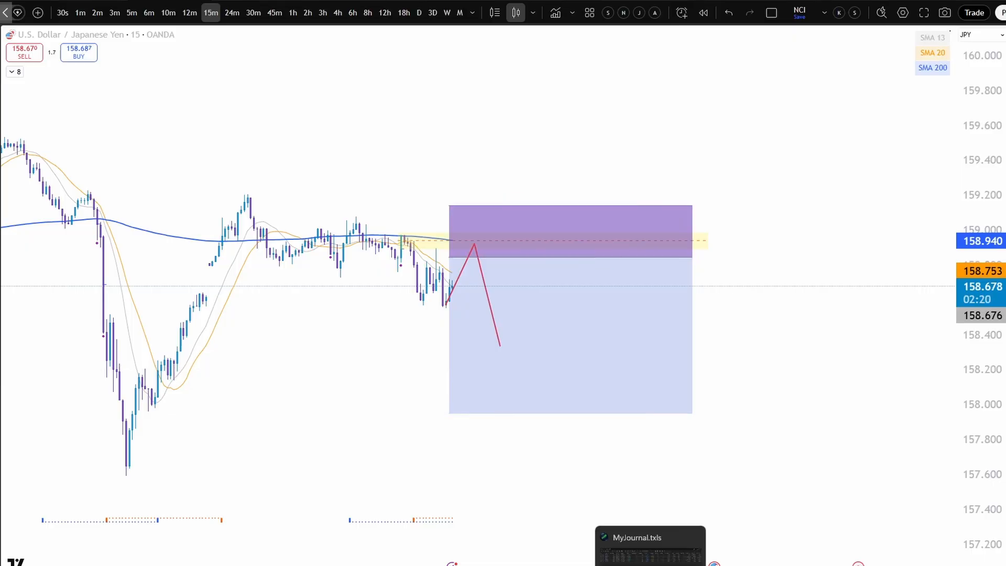
pyautogui.click(651, 556)
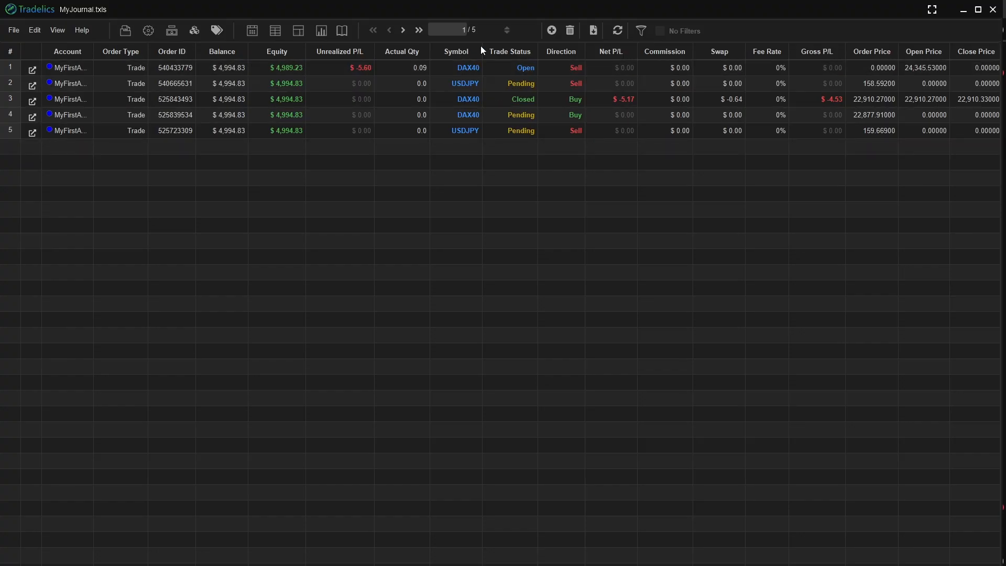
# - Add a transaction for MyFirstAcount with order type Trade and trade status Planned
pyautogui.click(552, 30)
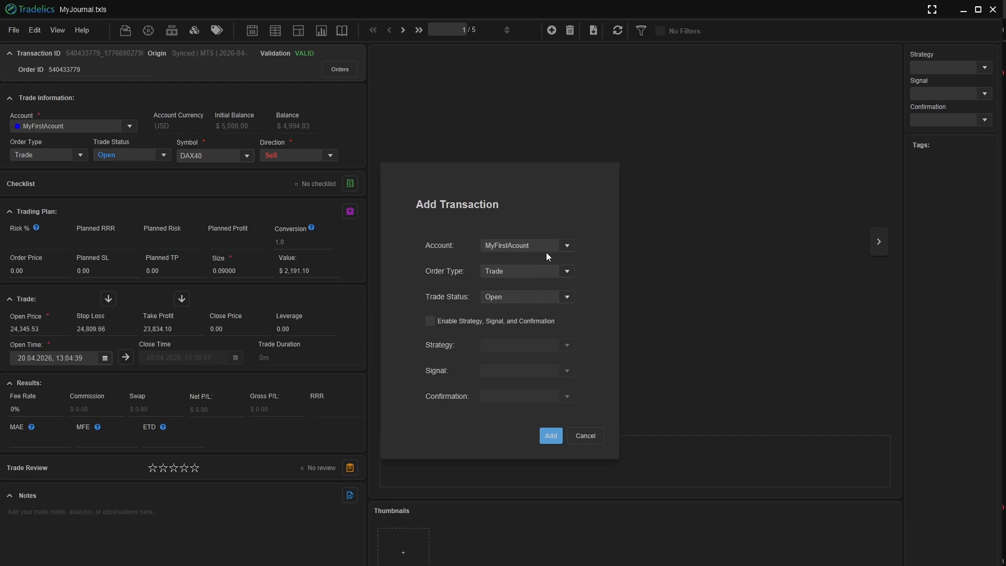
pyautogui.click(566, 245)
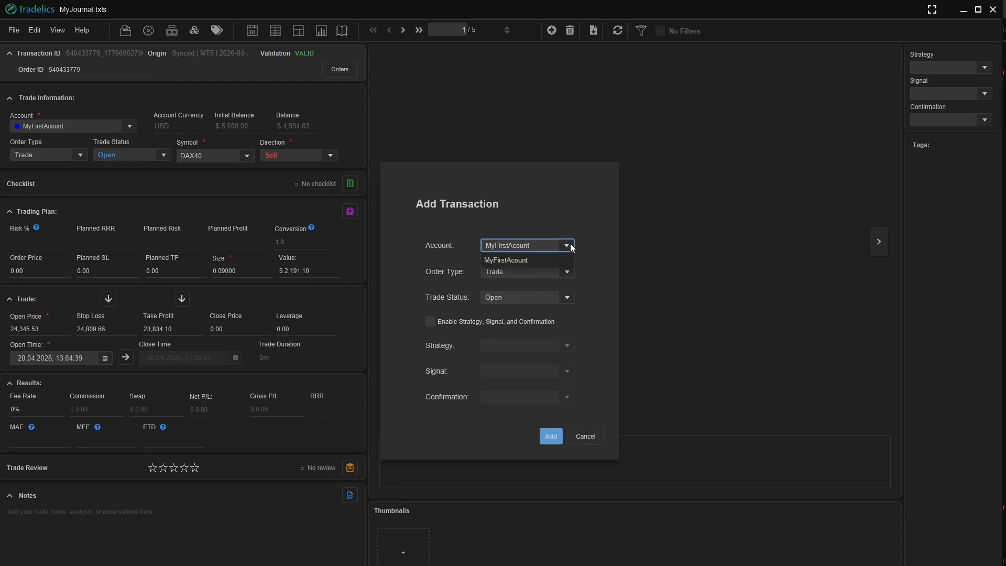
pyautogui.click(570, 244)
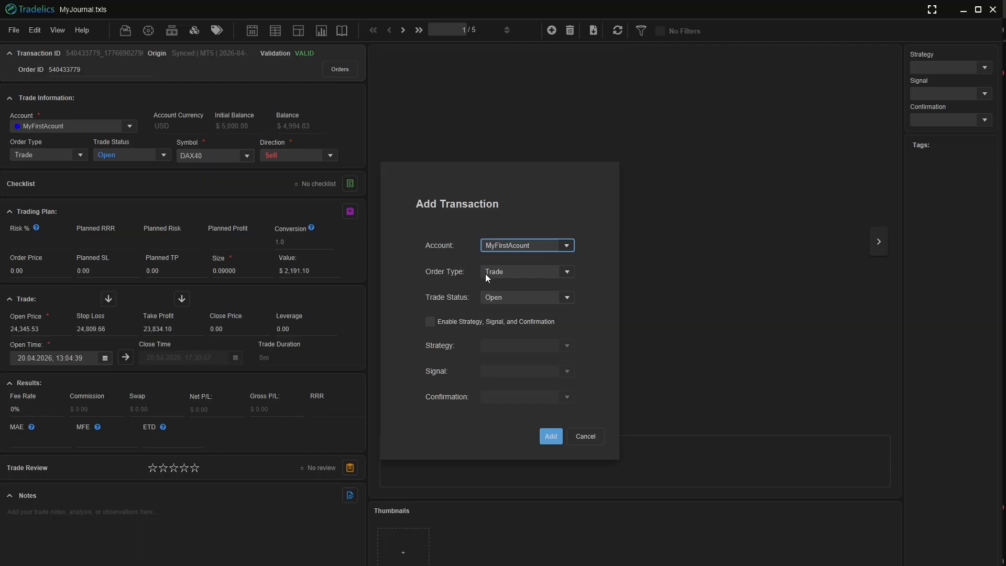
pyautogui.click(568, 272)
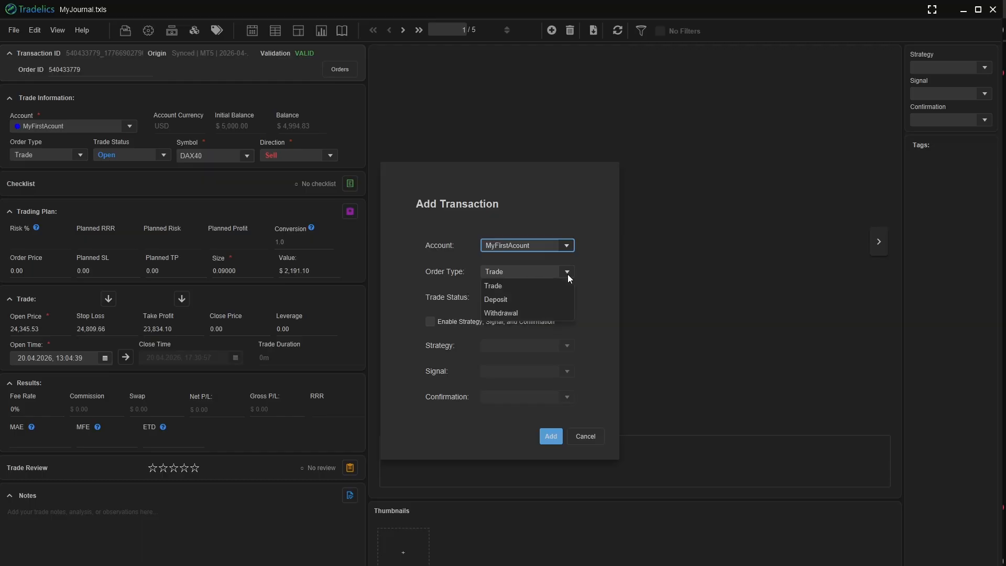
pyautogui.click(590, 271)
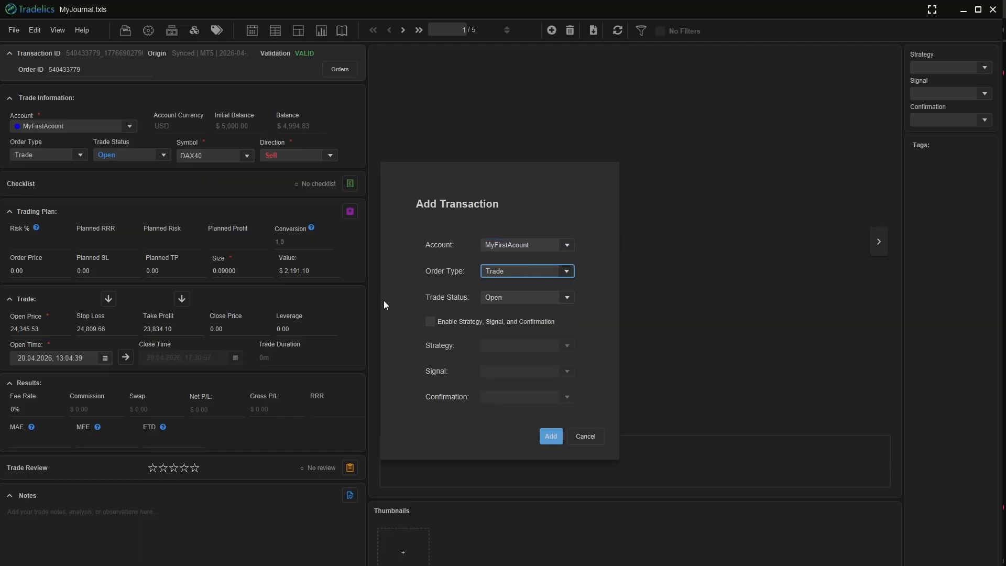
pyautogui.click(569, 300)
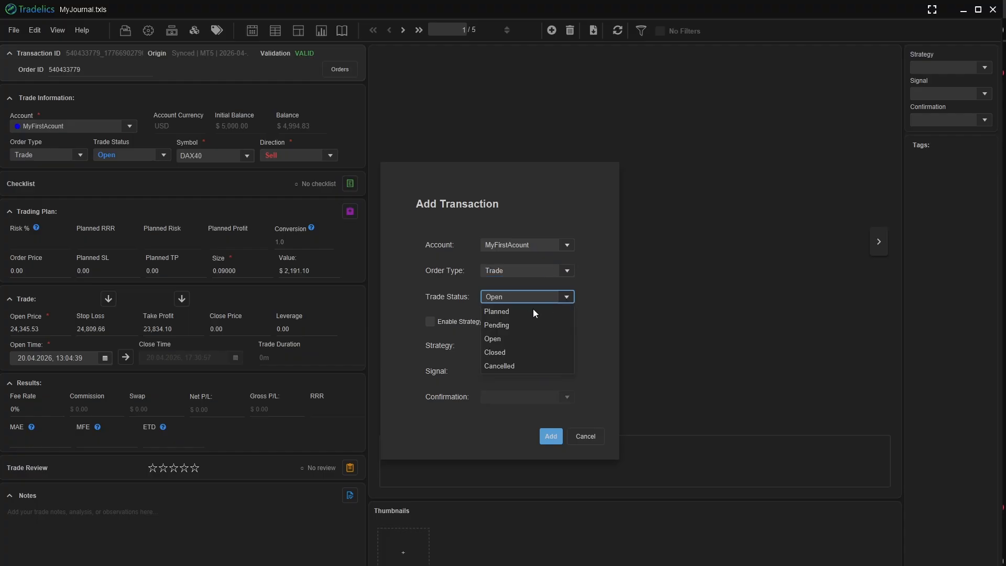
pyautogui.click(496, 313)
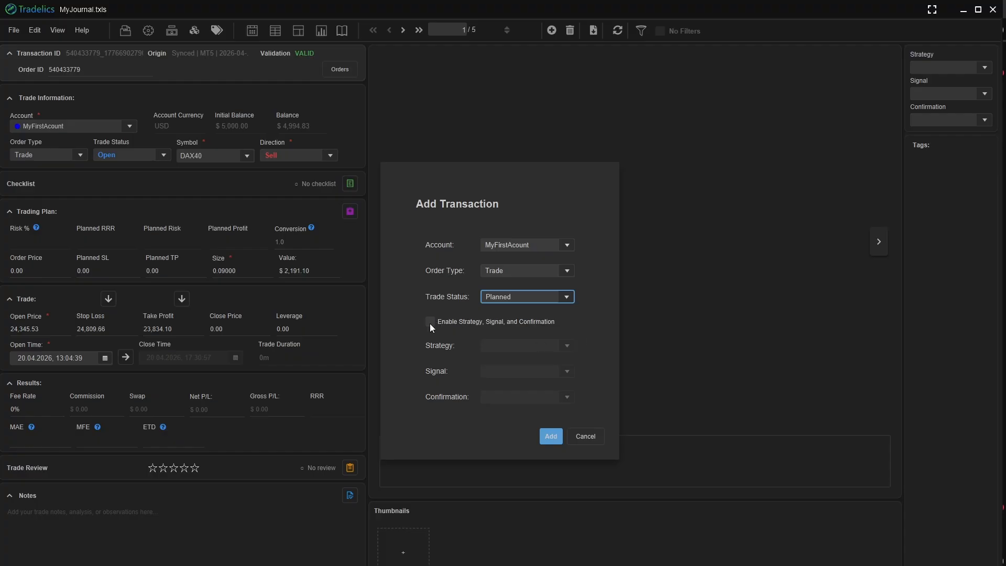
pyautogui.click(548, 440)
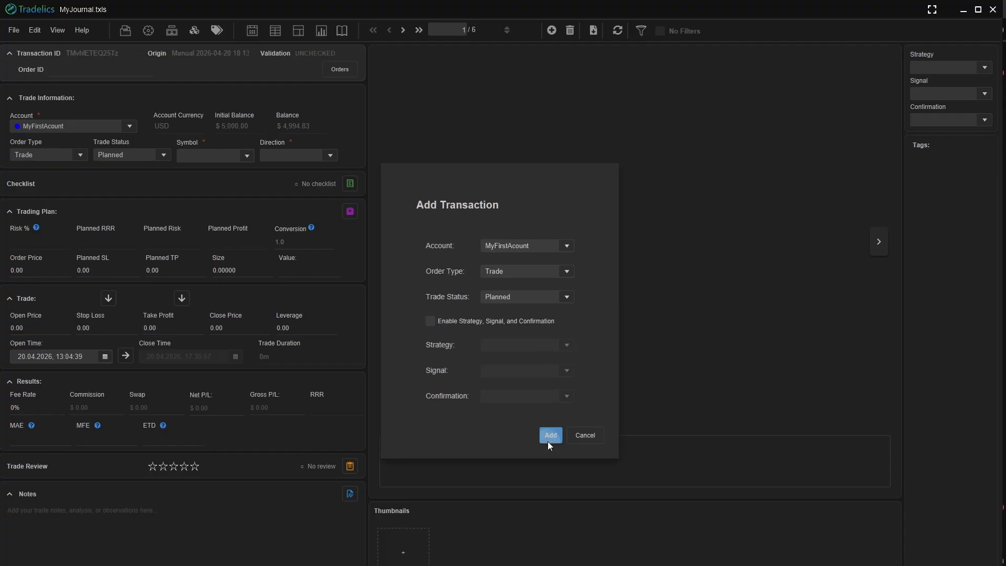
pyautogui.click(590, 356)
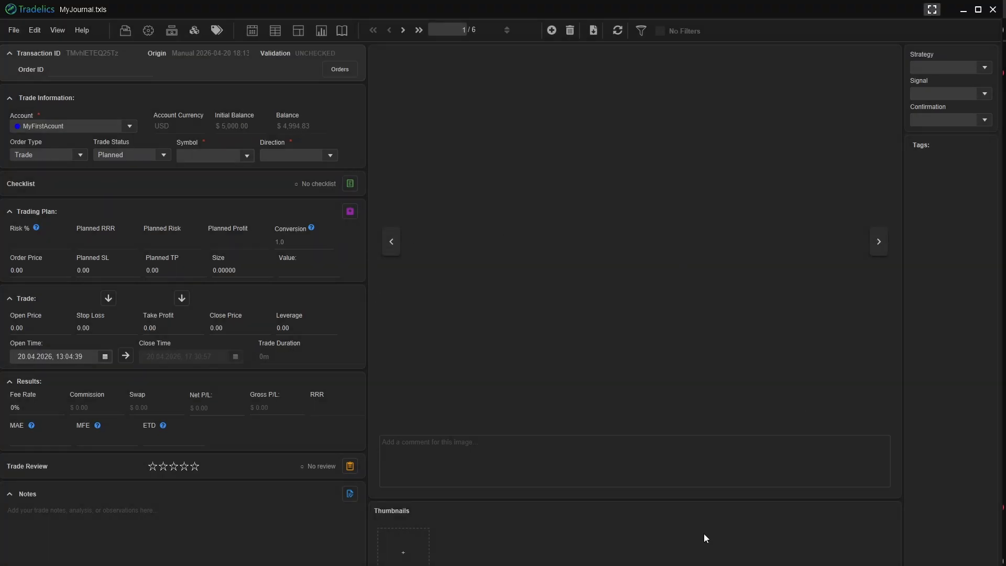
# - Paste the copied chart image into the trade's gallery and comment it "My first Trade , wainting price to return"
pyautogui.click(403, 556)
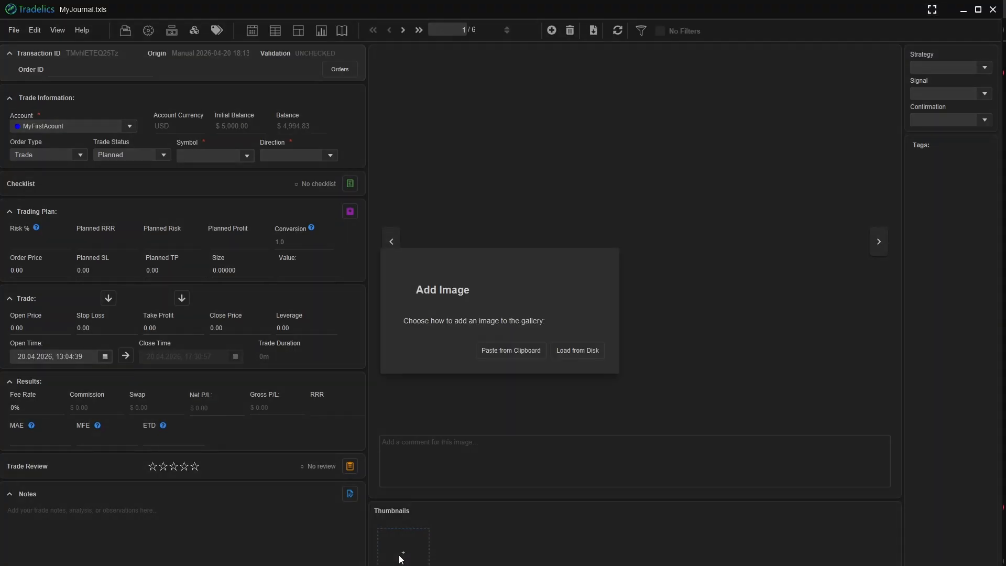
pyautogui.click(522, 352)
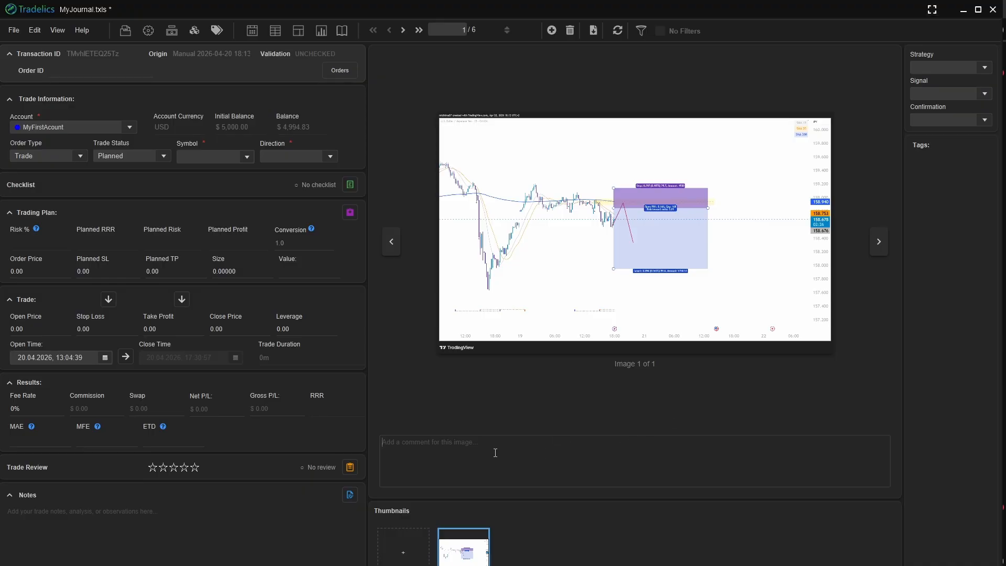
pyautogui.write('T')
pyautogui.press('BackSpace')
pyautogui.write('My first Trade , wainting price to return')
# - Load the Trade Preparation checklist, tick the economic calendar and mental state items, and save it to the trade
pyautogui.click(350, 185)
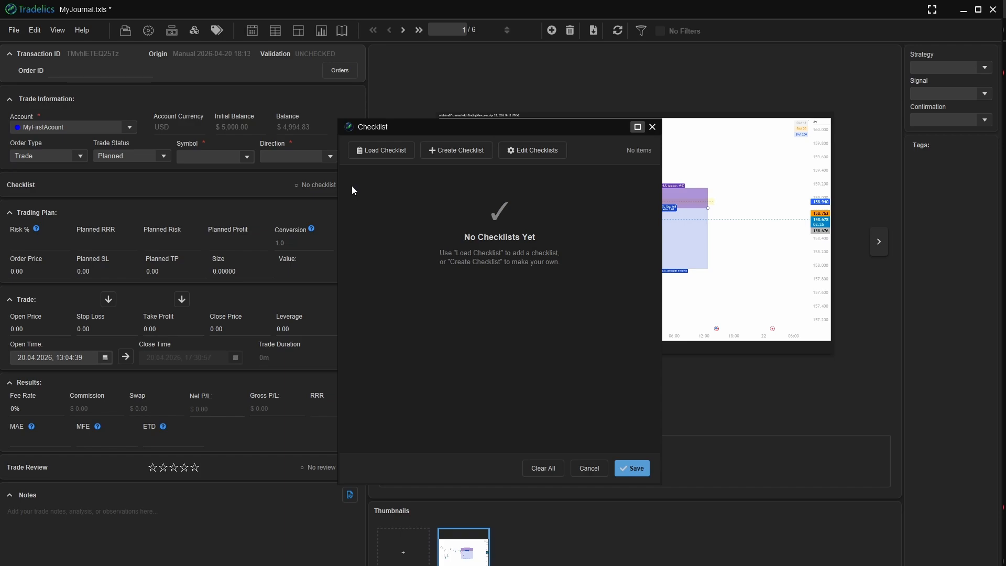
pyautogui.click(391, 151)
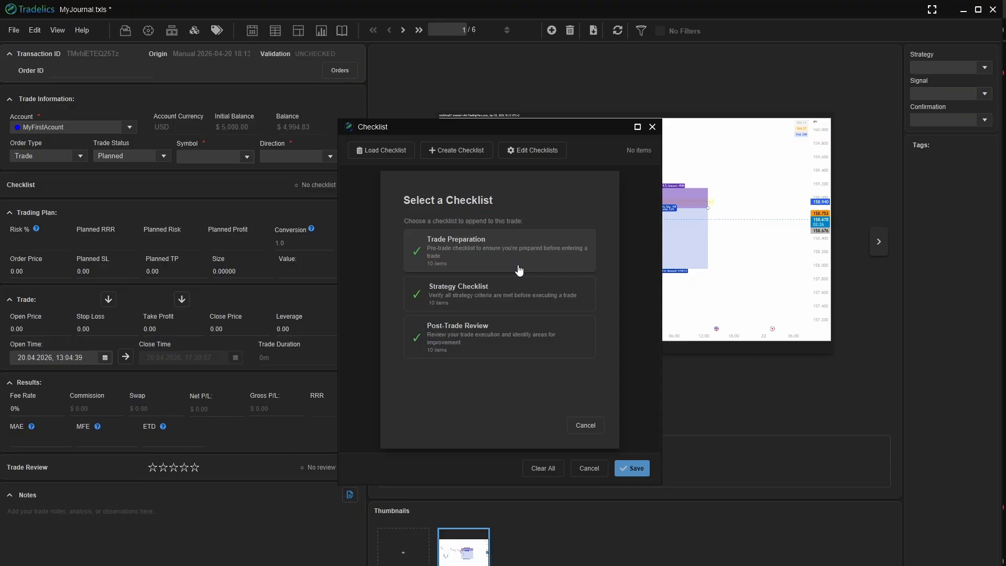
pyautogui.click(467, 260)
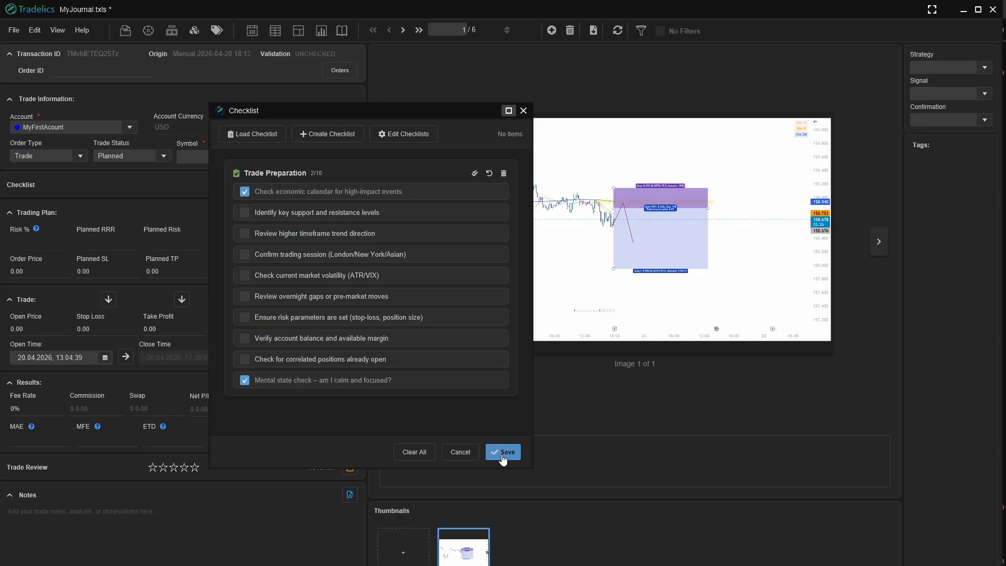
pyautogui.click(503, 453)
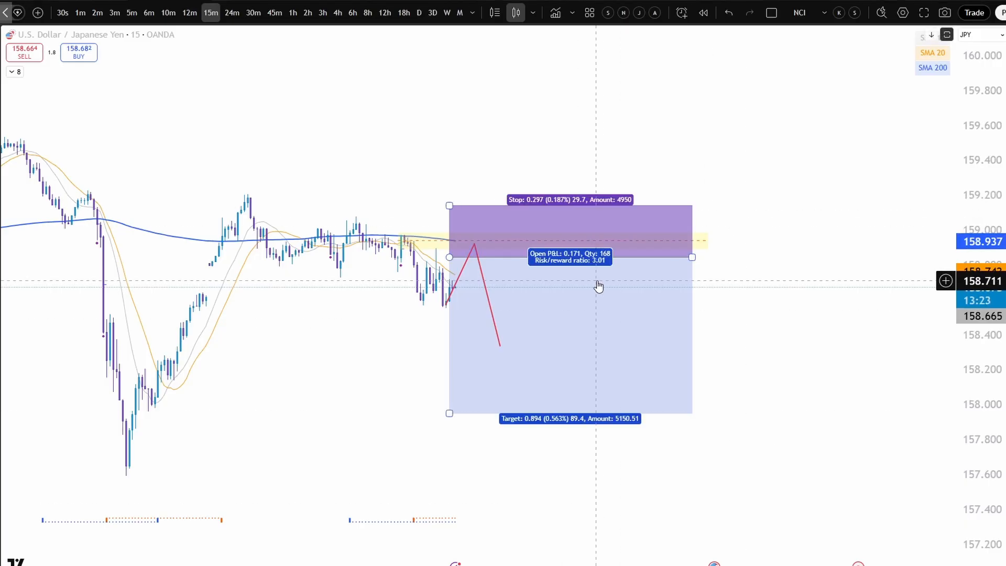
# - Switch to the TradingView chart and review the short position's account size and risk settings
pyautogui.click(599, 287)
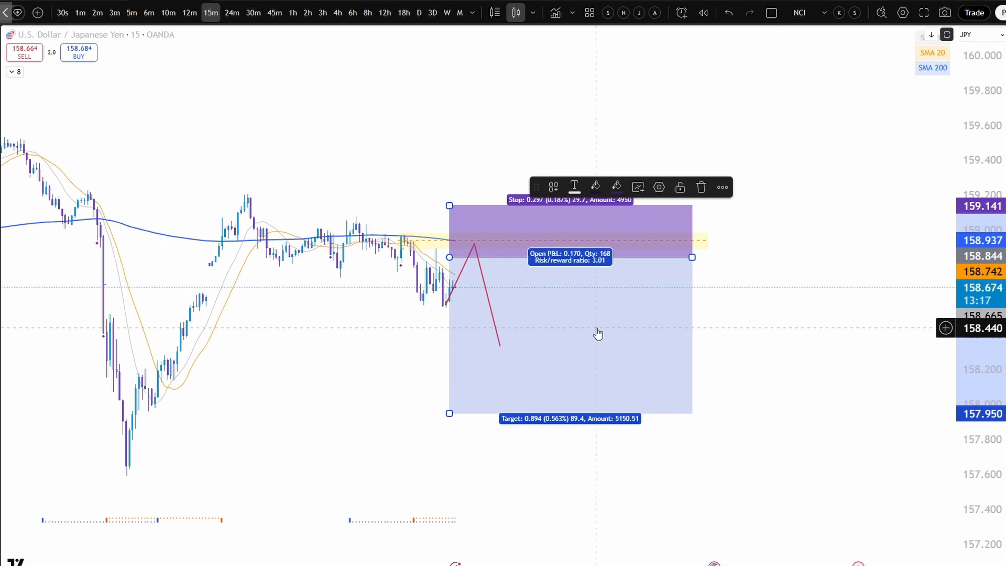
pyautogui.rightClick(621, 307)
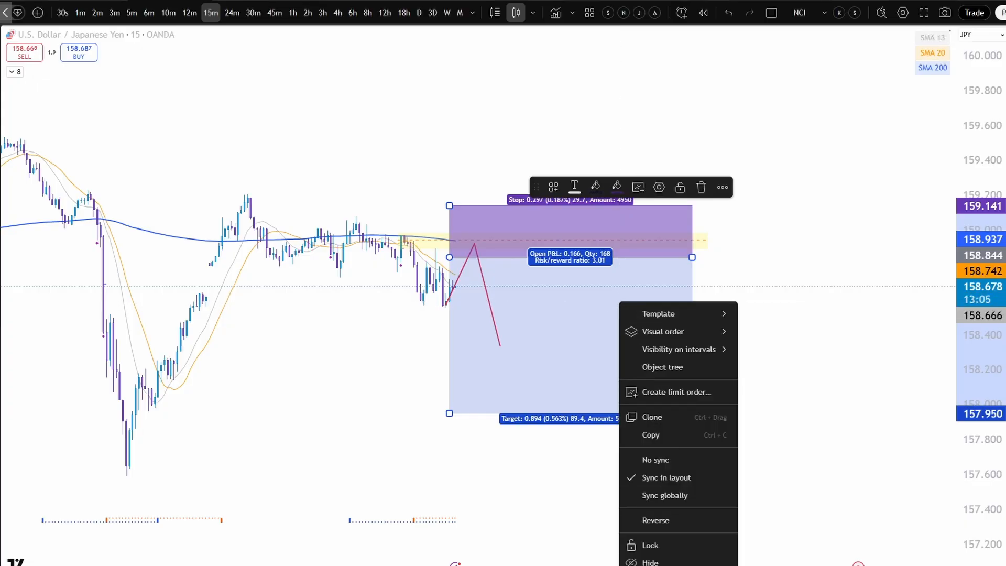
pyautogui.click(649, 565)
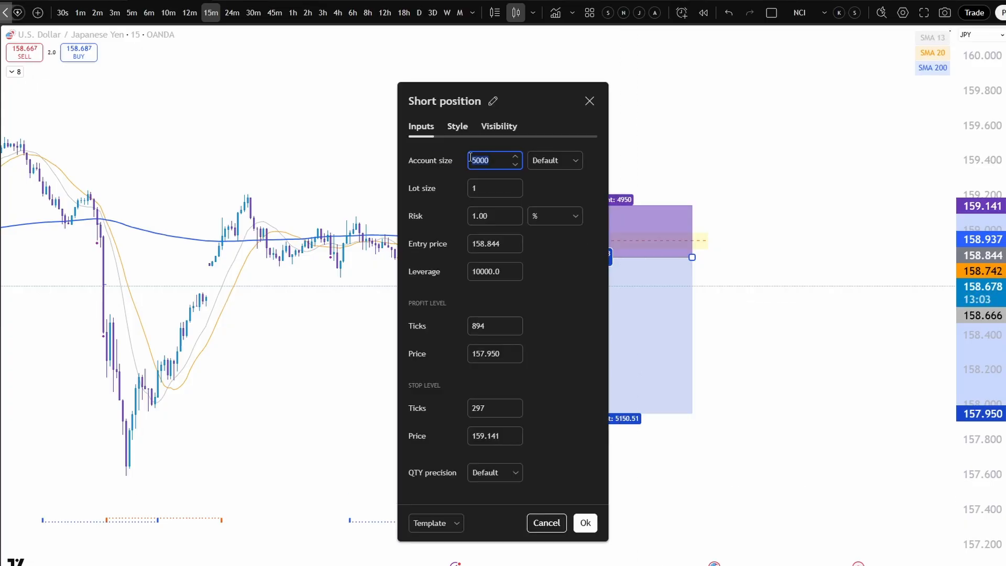
pyautogui.click(494, 158)
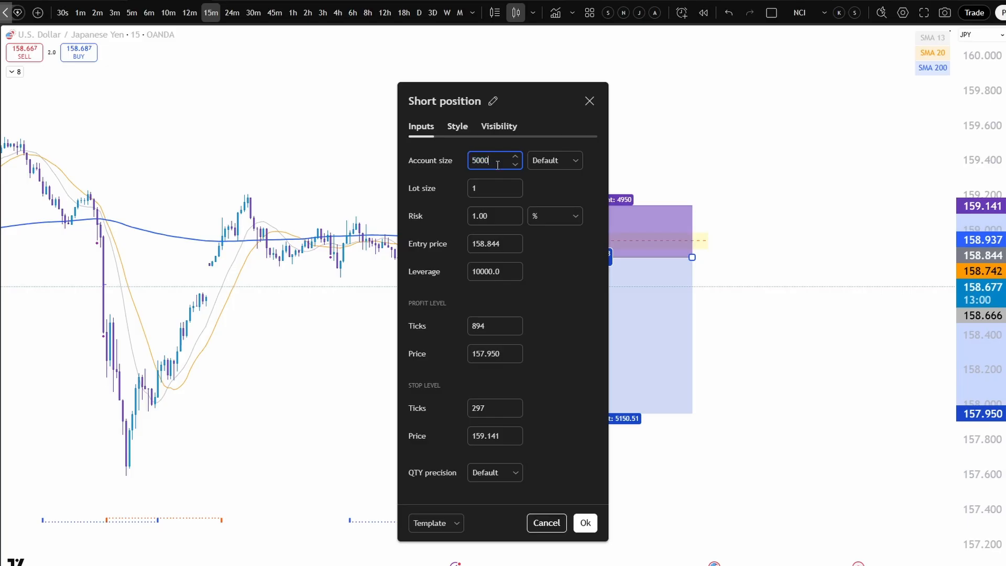
pyautogui.click(585, 523)
# - Copy the short position from the chart and paste its trade data into the planned trade's trading plan in Tradelics
pyautogui.rightClick(598, 333)
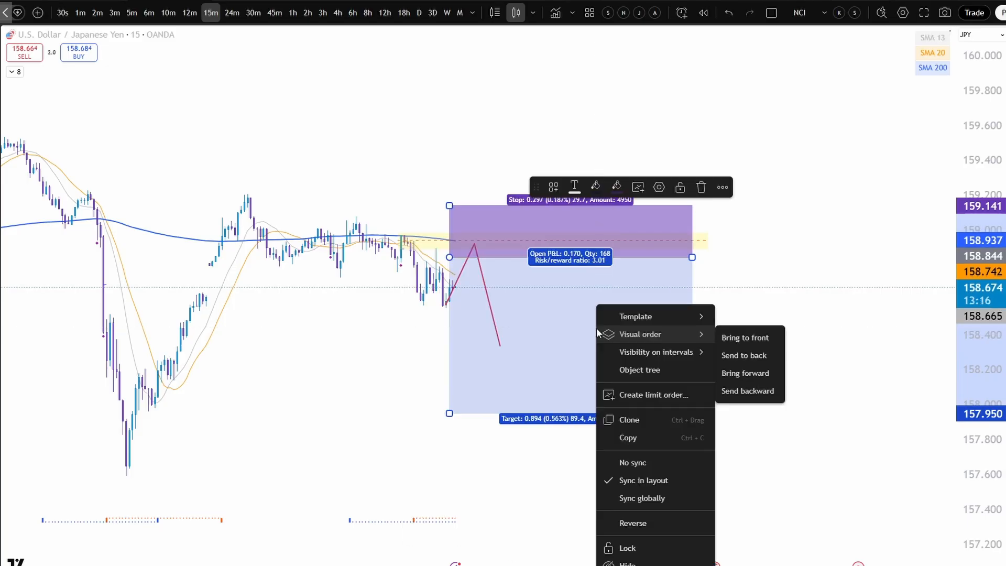
pyautogui.click(633, 440)
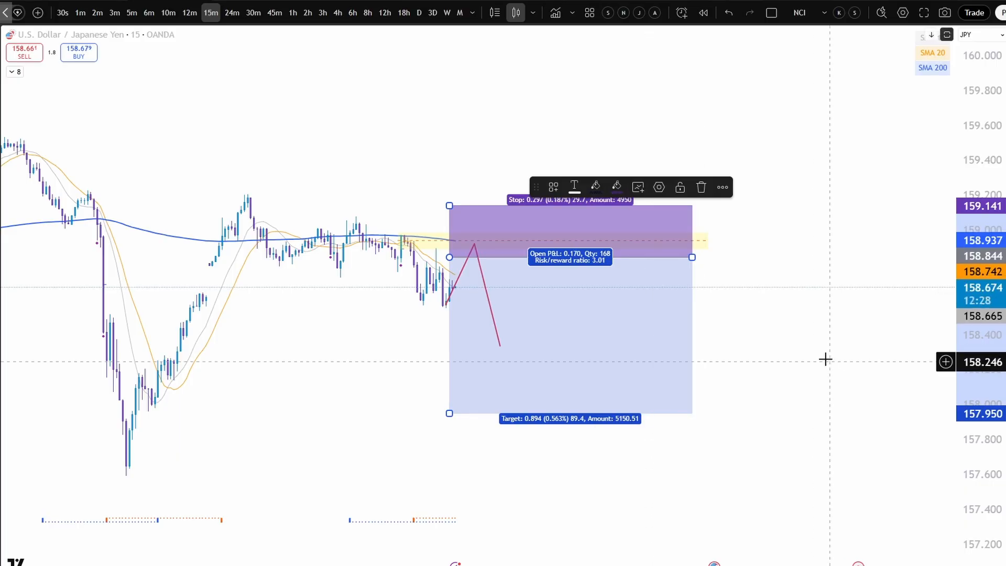
pyautogui.moveTo(650, 565)
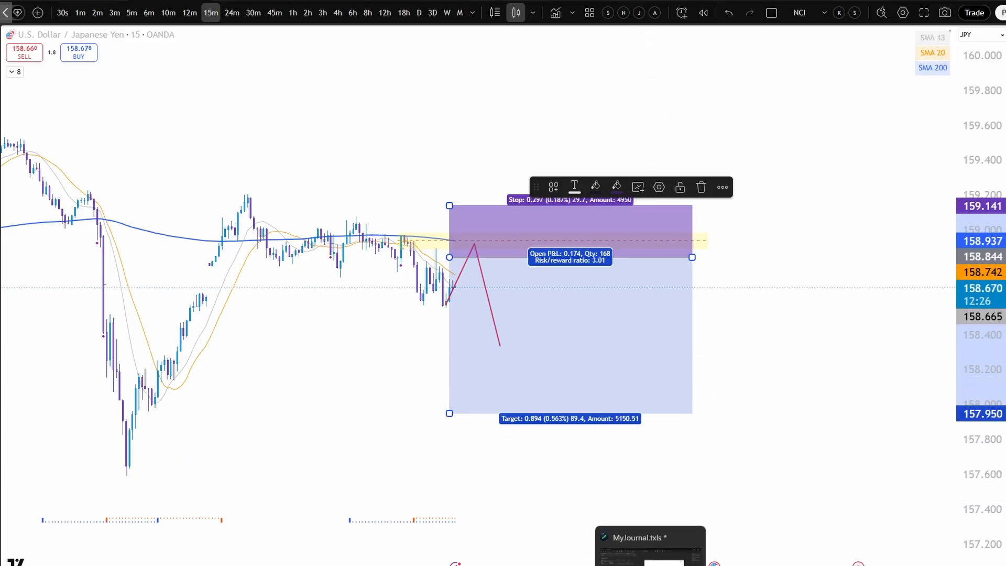
pyautogui.click(651, 547)
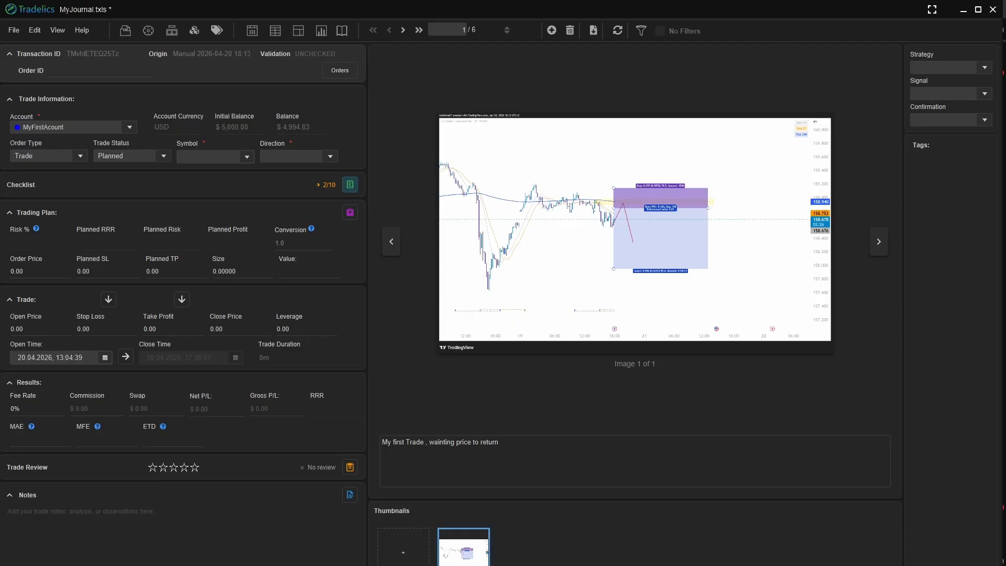
pyautogui.click(349, 215)
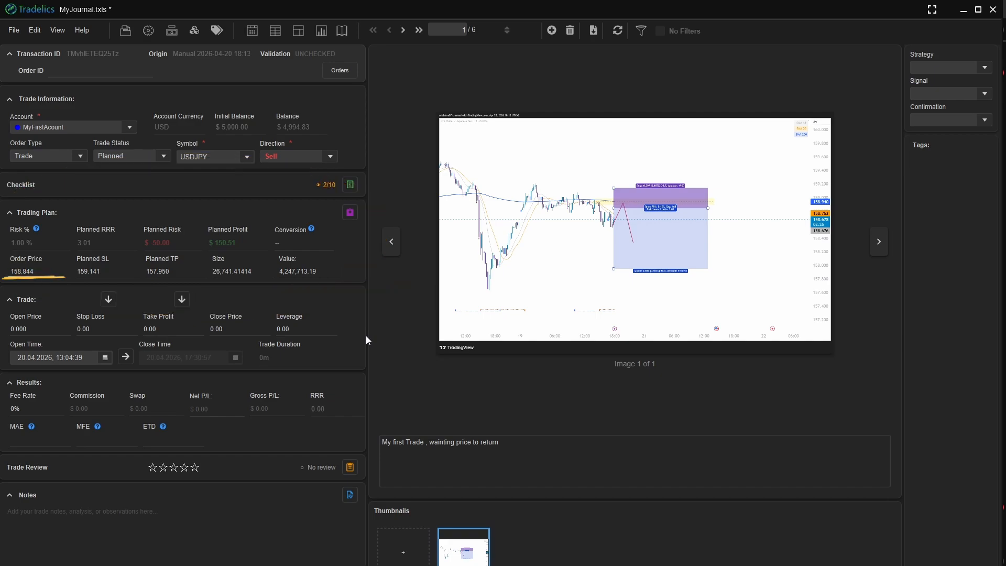
pyautogui.press('Tab')
pyautogui.press('Tab')
# - Add a new strategy label named "EMA 200" in purple and save it
pyautogui.click(986, 69)
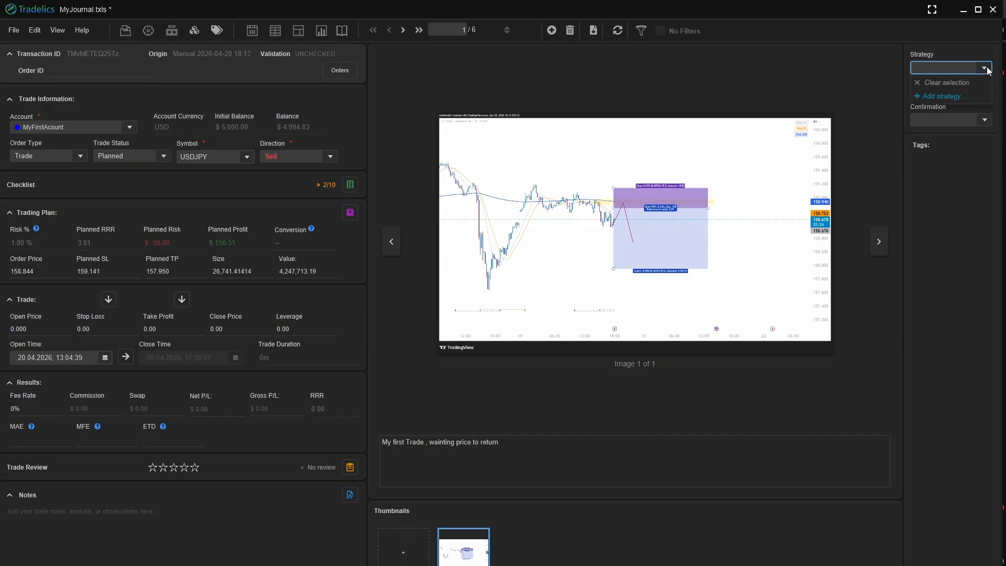
pyautogui.click(933, 97)
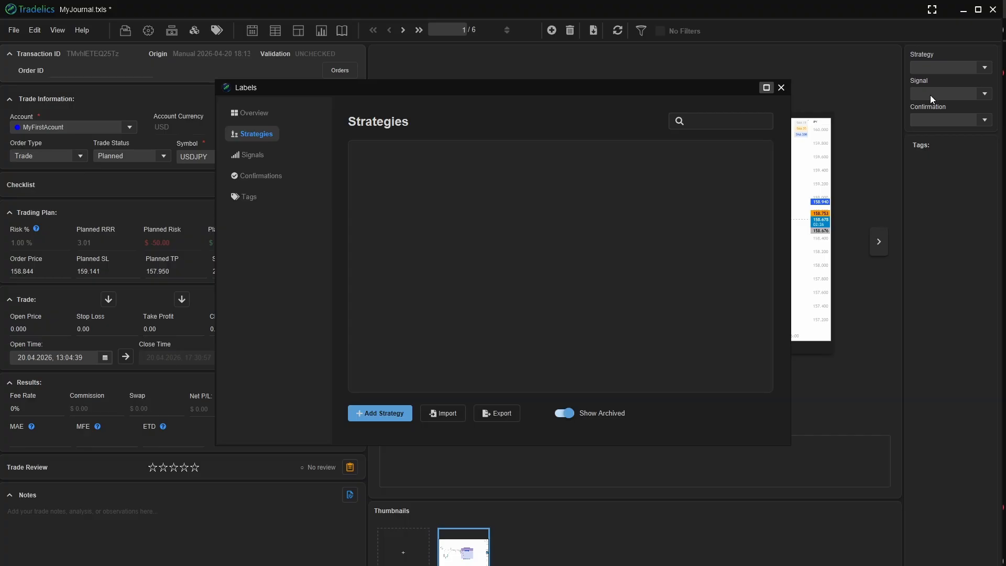
pyautogui.click(387, 410)
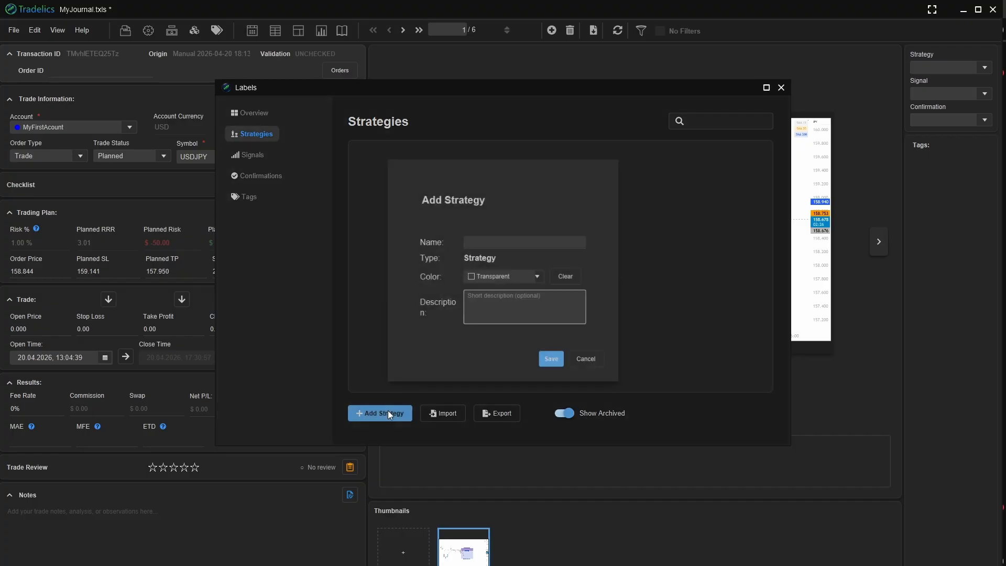
pyautogui.click(486, 242)
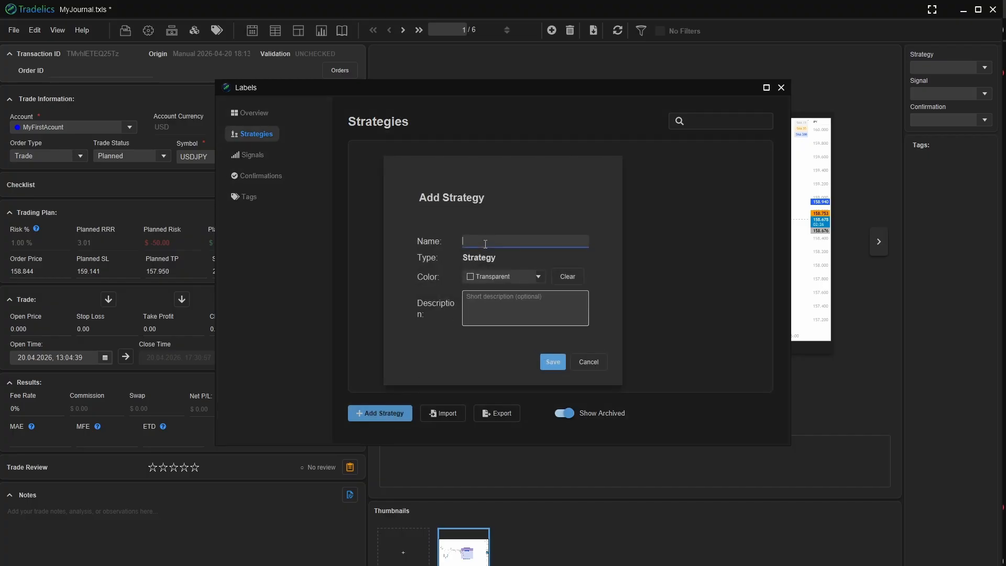
pyautogui.write('EMA 200')
pyautogui.click(539, 277)
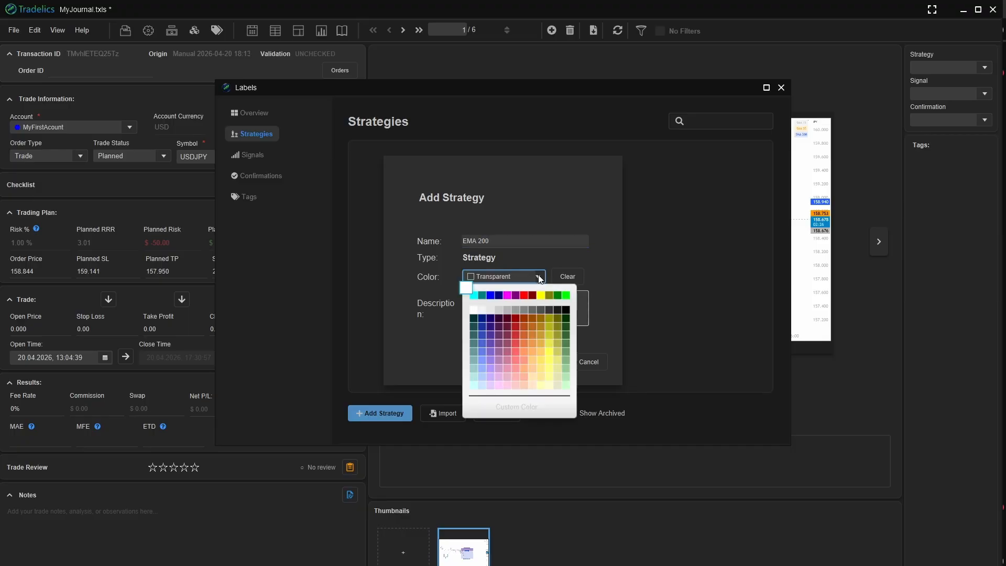
pyautogui.click(515, 300)
pyautogui.click(533, 308)
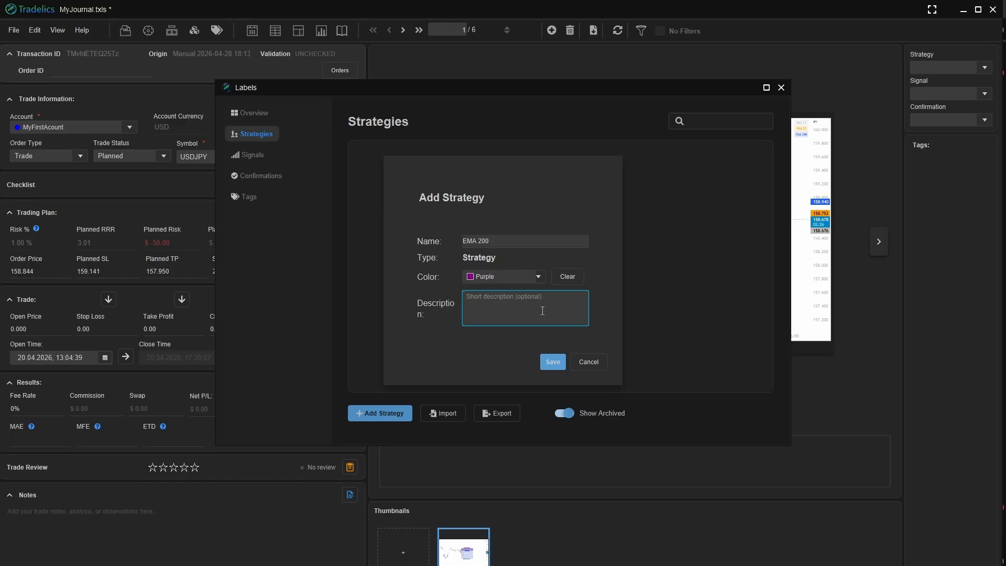
pyautogui.click(548, 361)
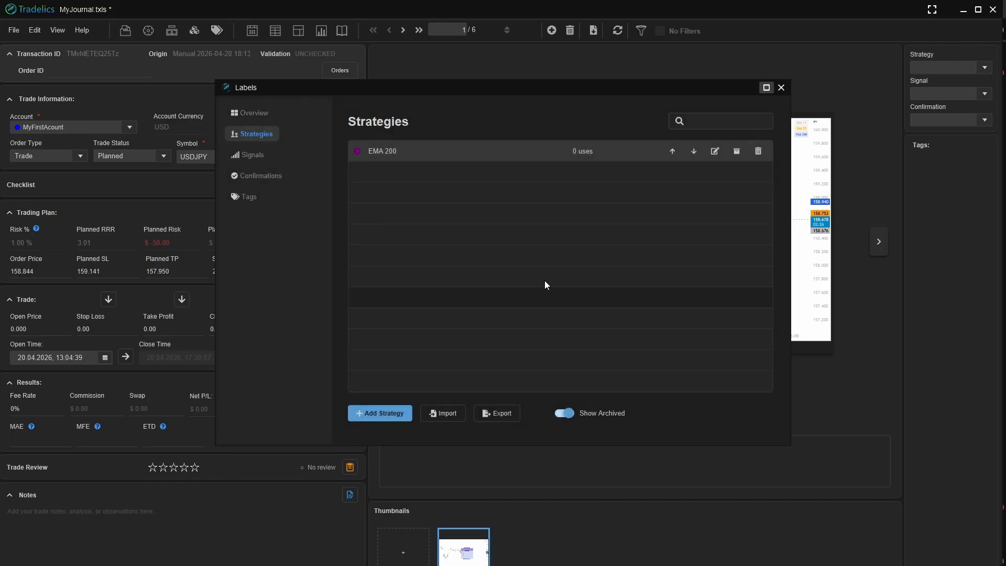
# - Add a new signal label named "M15" in yellow and save it
pyautogui.click(259, 155)
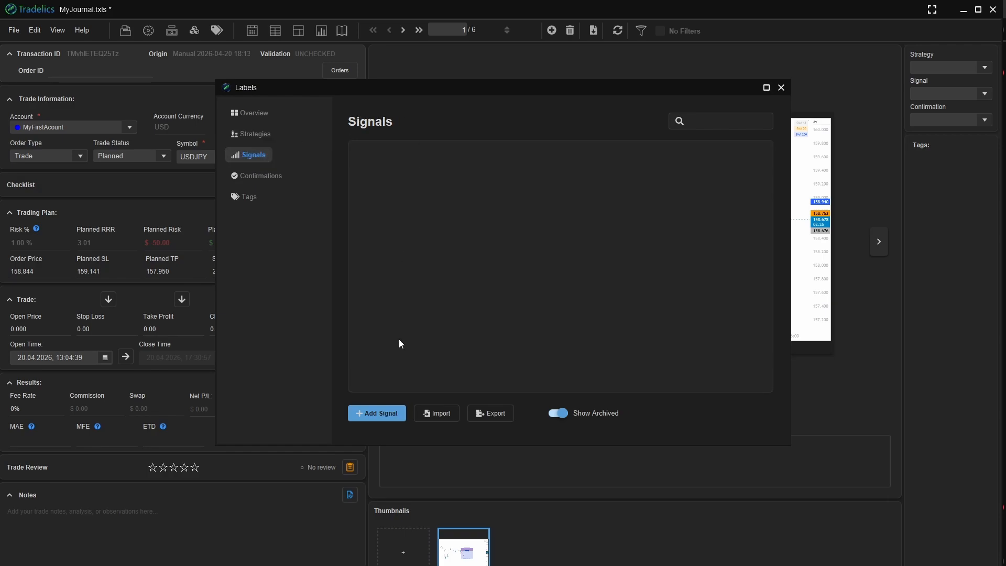
pyautogui.click(381, 413)
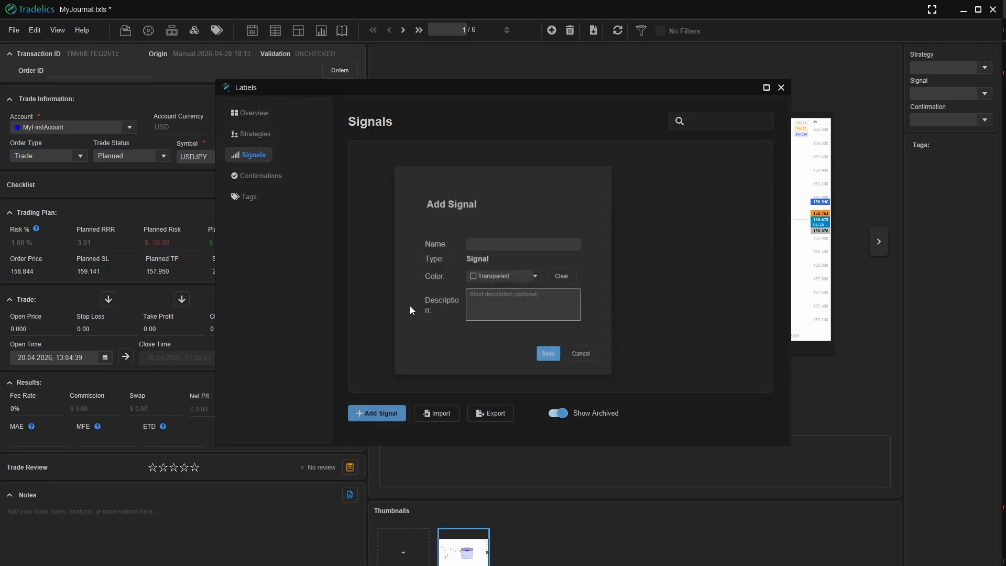
pyautogui.click(514, 243)
pyautogui.write('M15')
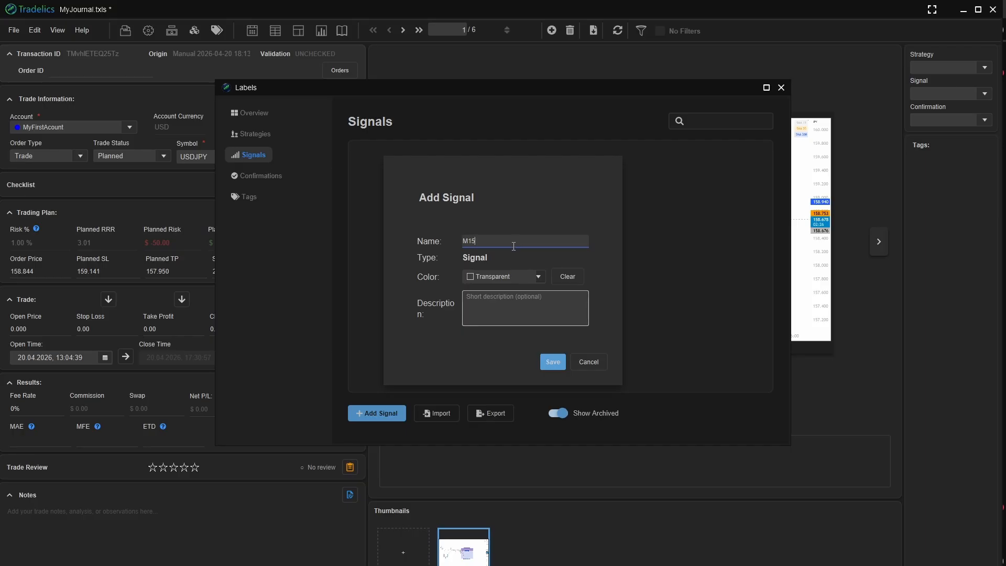
pyautogui.click(539, 276)
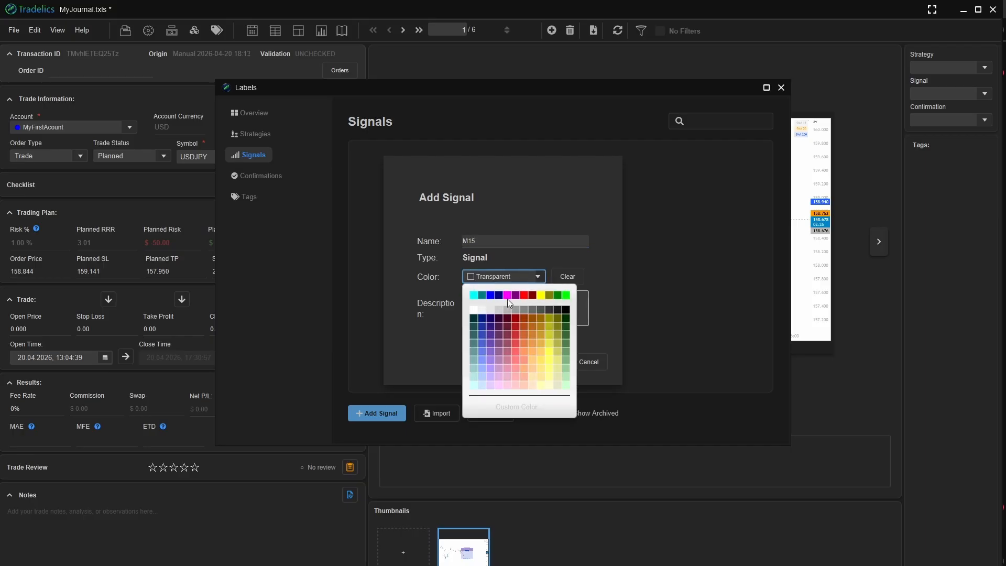
pyautogui.click(540, 296)
pyautogui.click(549, 361)
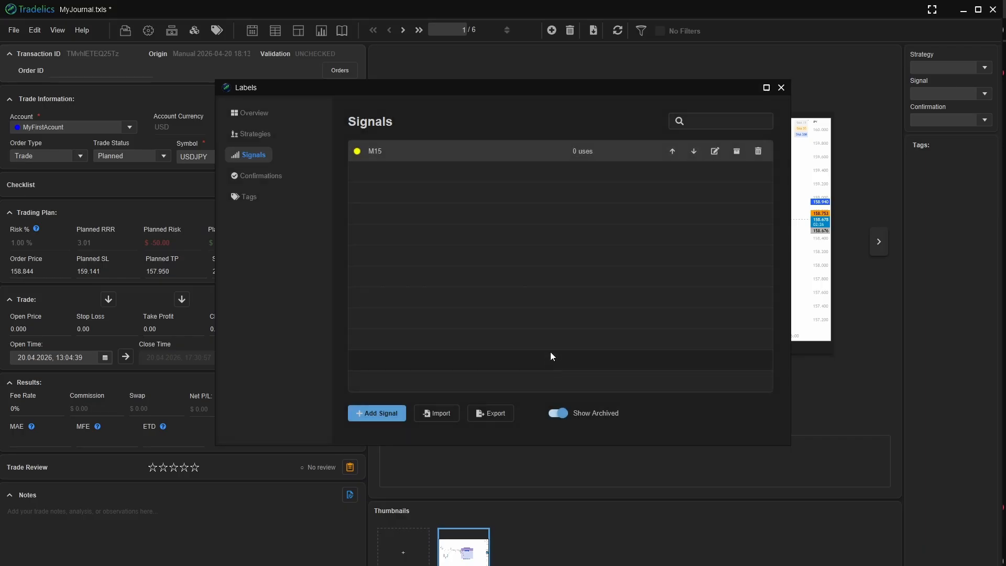
# - Add a new confirmation label named "BOS M1" in lime and save it
pyautogui.click(276, 176)
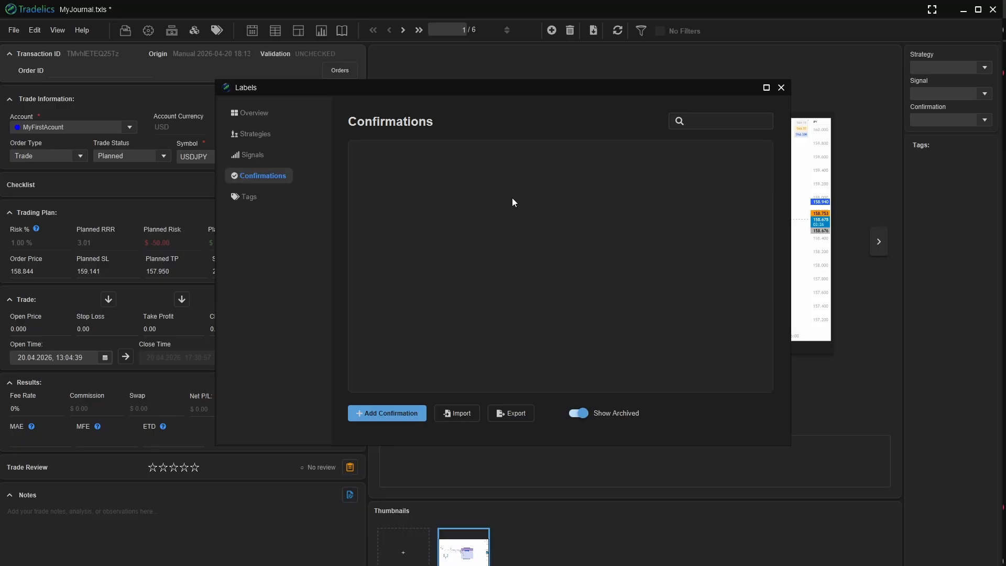
pyautogui.click(396, 413)
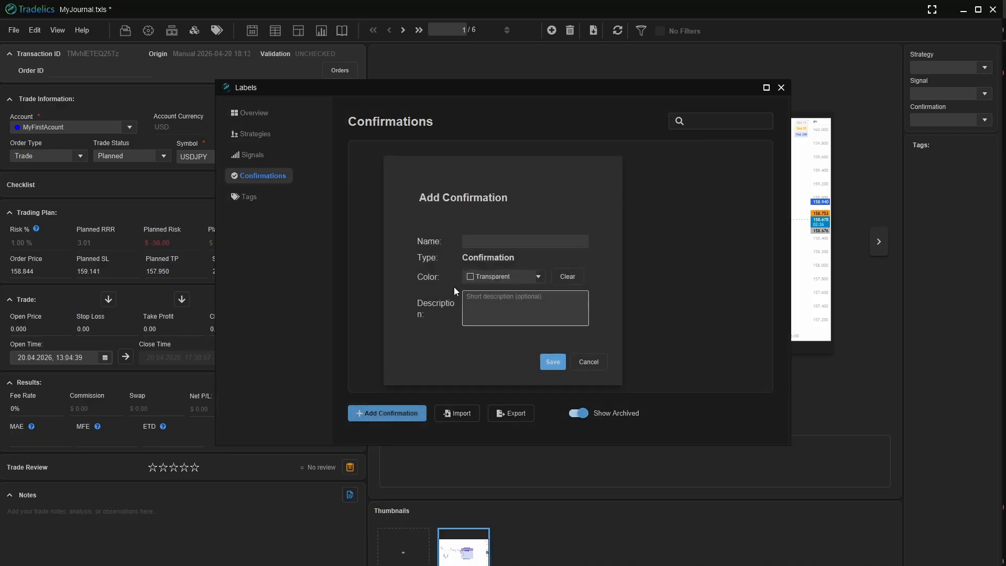
pyautogui.click(512, 242)
pyautogui.write('BOS M1')
pyautogui.click(539, 277)
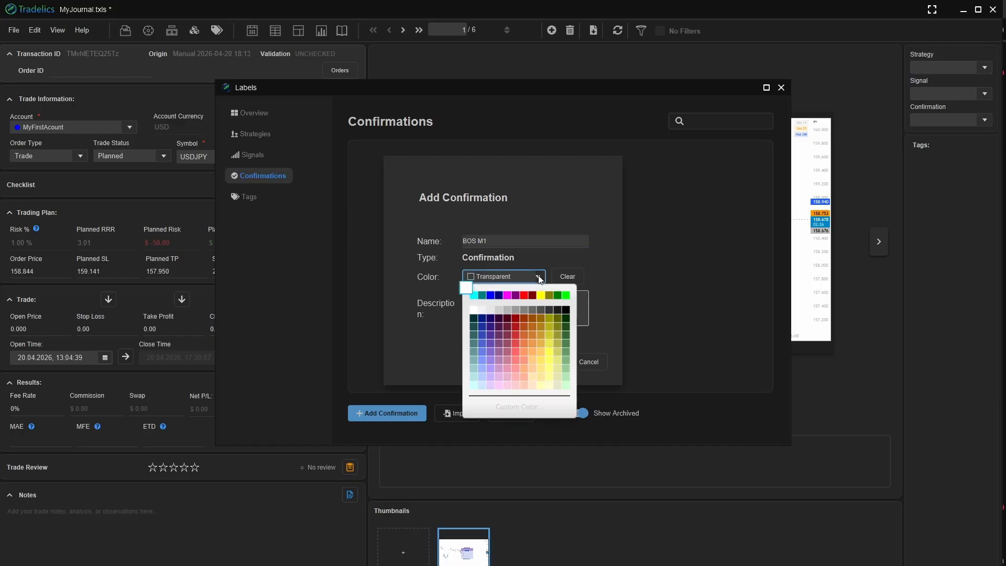
pyautogui.click(566, 295)
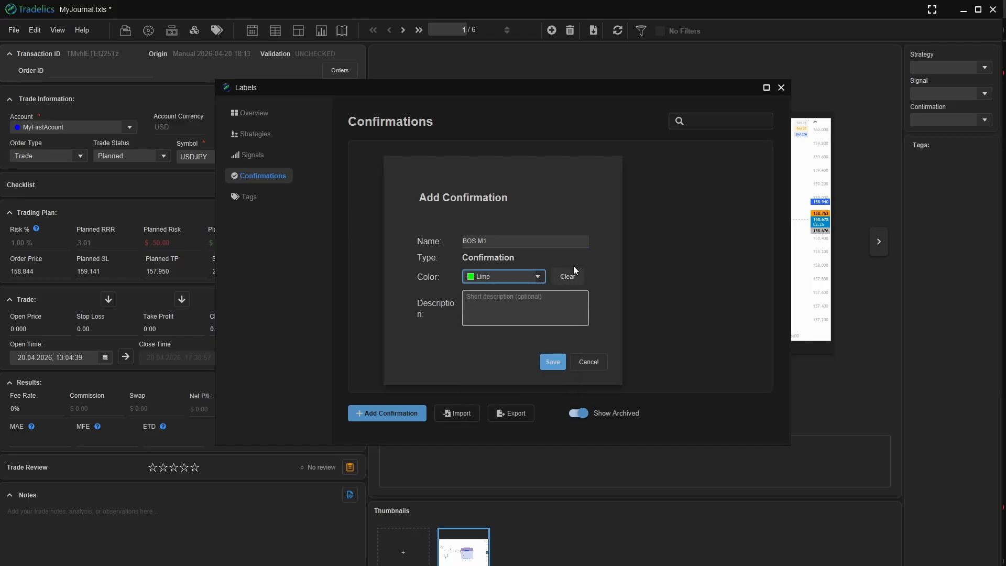
pyautogui.click(554, 362)
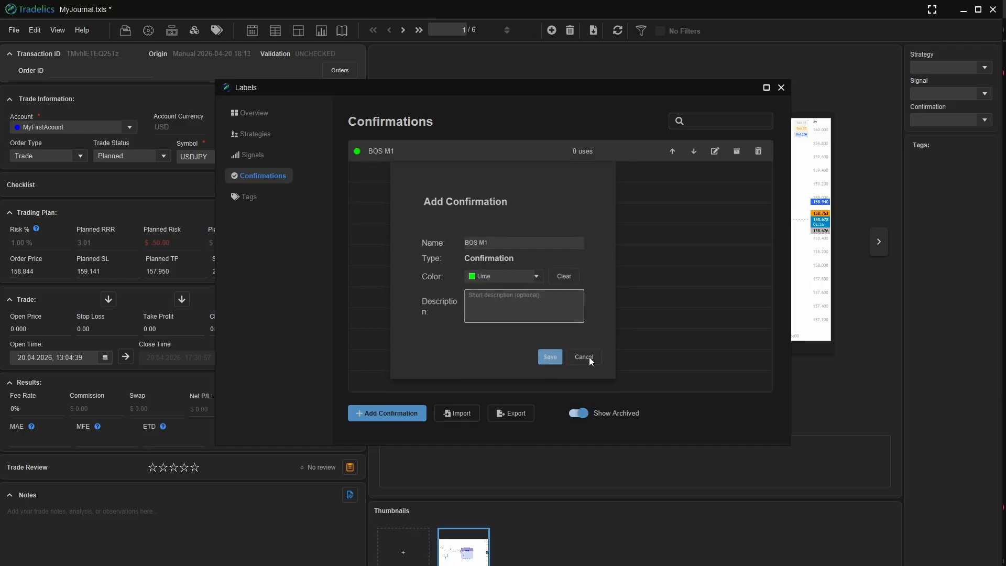
# - Check the tag labels, close the label manager, and assign the EMA 200 strategy and M15 signal to the planned trade
pyautogui.click(250, 198)
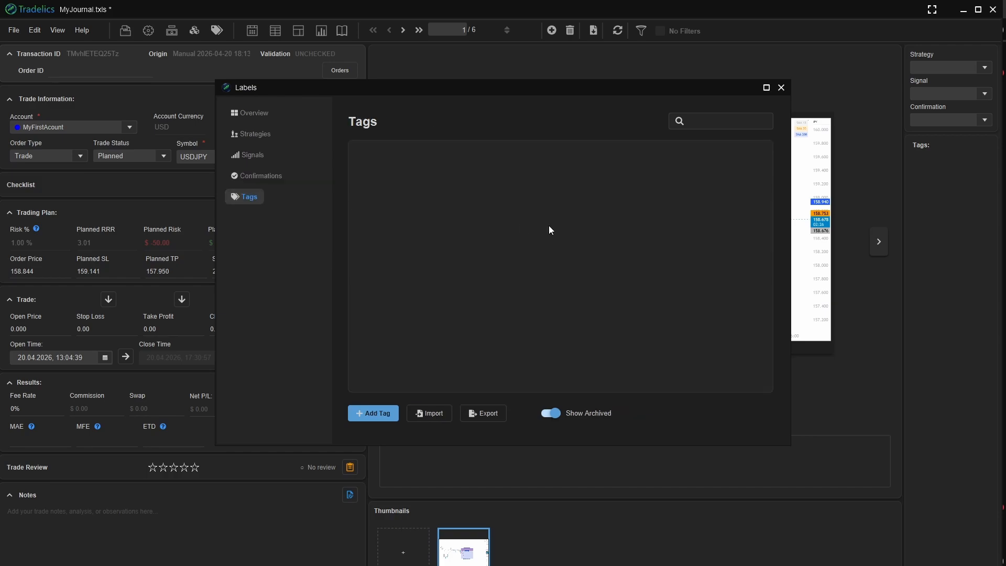
pyautogui.click(781, 88)
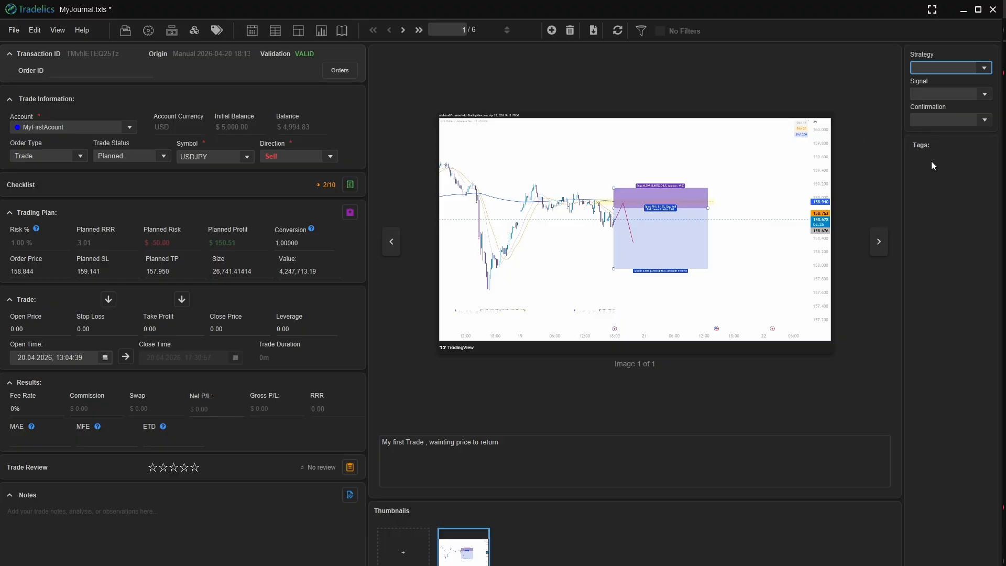
pyautogui.click(984, 69)
pyautogui.click(952, 94)
pyautogui.click(985, 95)
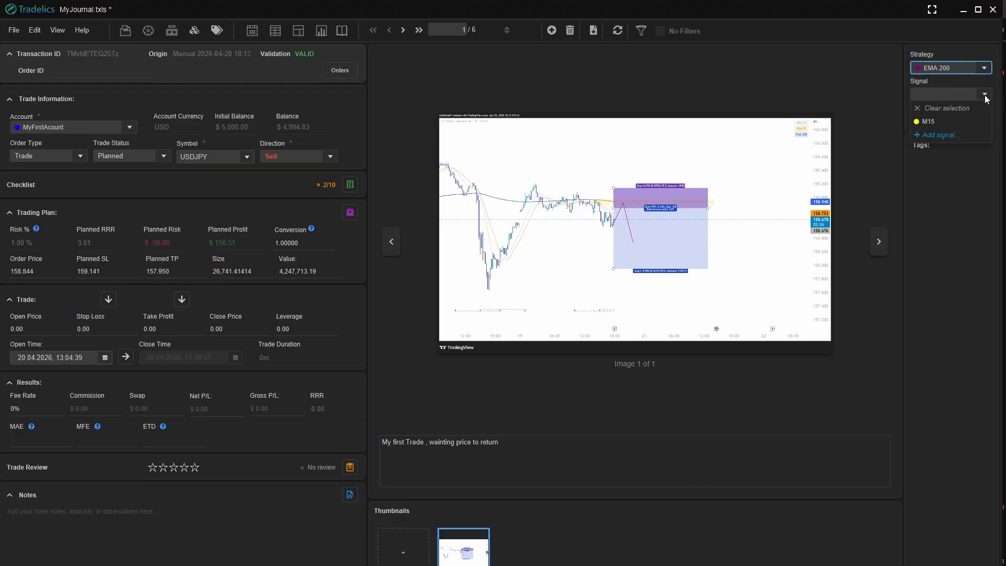
pyautogui.click(928, 122)
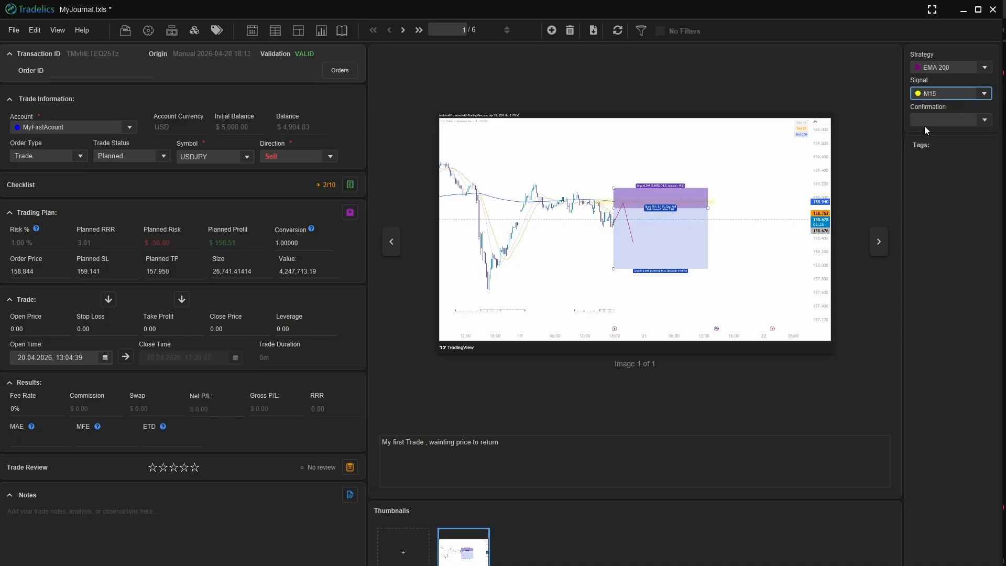
pyautogui.click(717, 403)
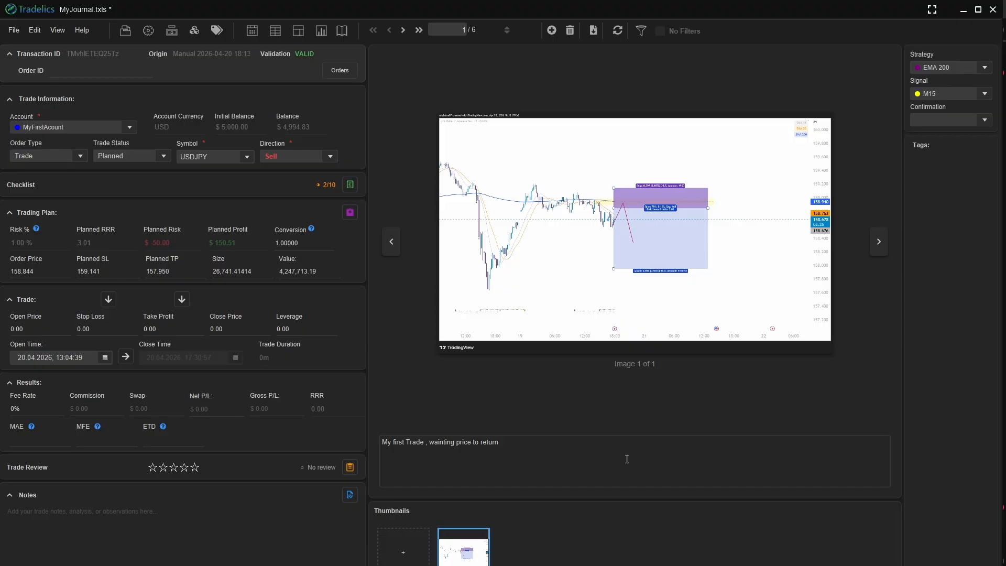
# - Transfer the TradingView short position's entry 158.844, stop-loss 159.141 and take-profit 157.950 into the Position Sizer in MetaTrader 5
pyautogui.moveTo(619, 565)
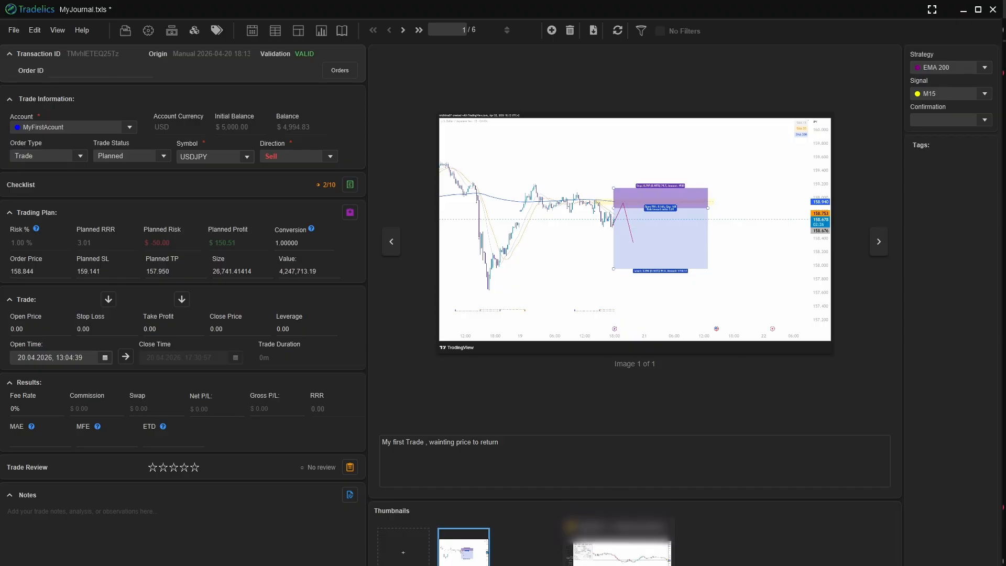
pyautogui.click(619, 561)
pyautogui.moveTo(193, 136); pyautogui.dragTo(204, 135)
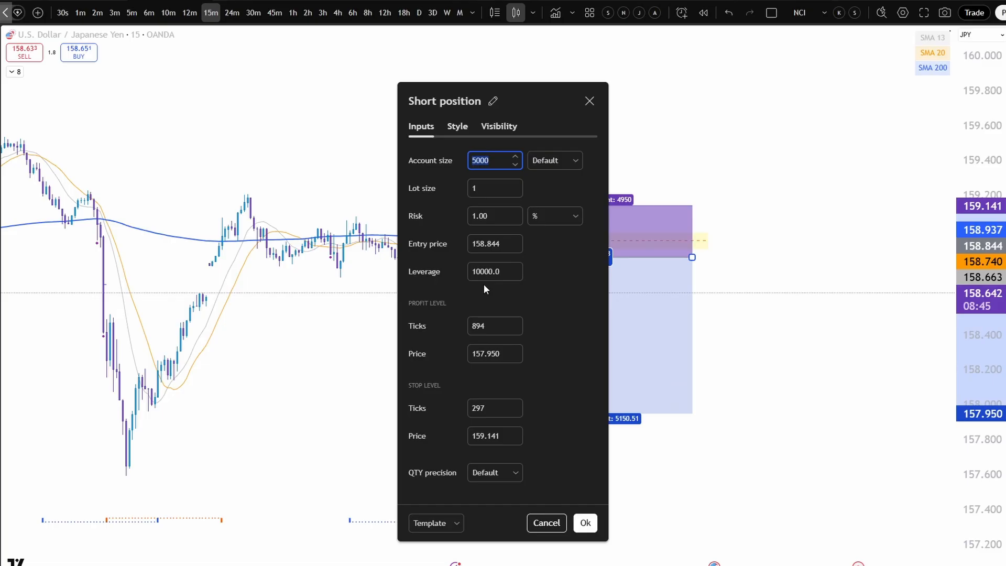
pyautogui.click(469, 247)
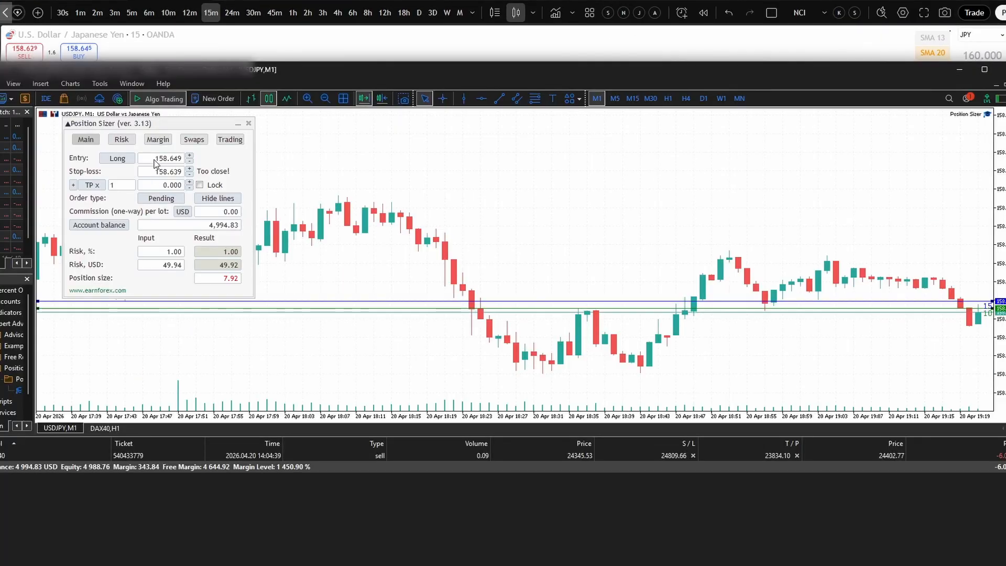
pyautogui.doubleClick(155, 159)
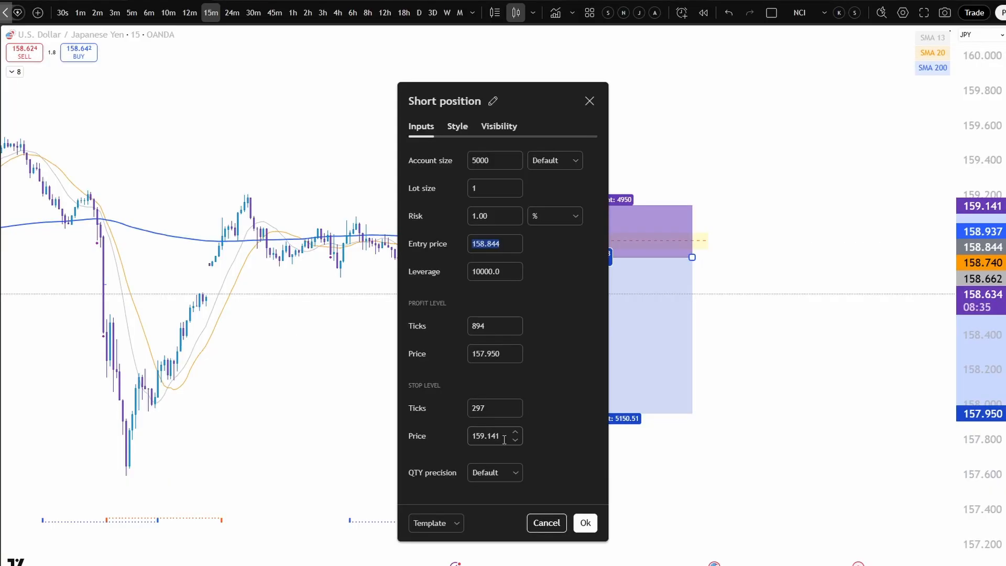
pyautogui.doubleClick(504, 440)
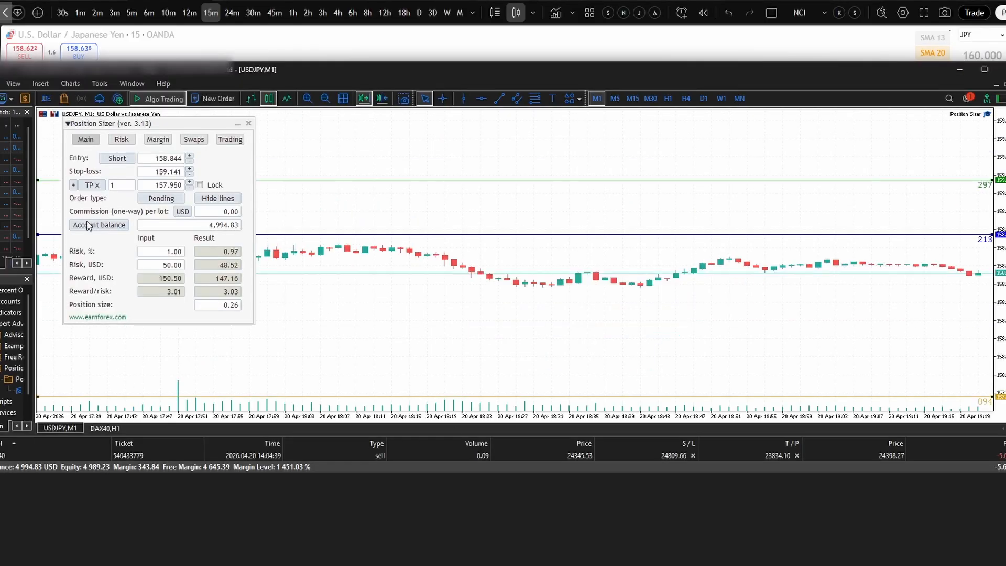
# - Submit the pending USDJPY sell limit order from the Position Sizer and confirm its execution
pyautogui.click(226, 140)
pyautogui.click(85, 158)
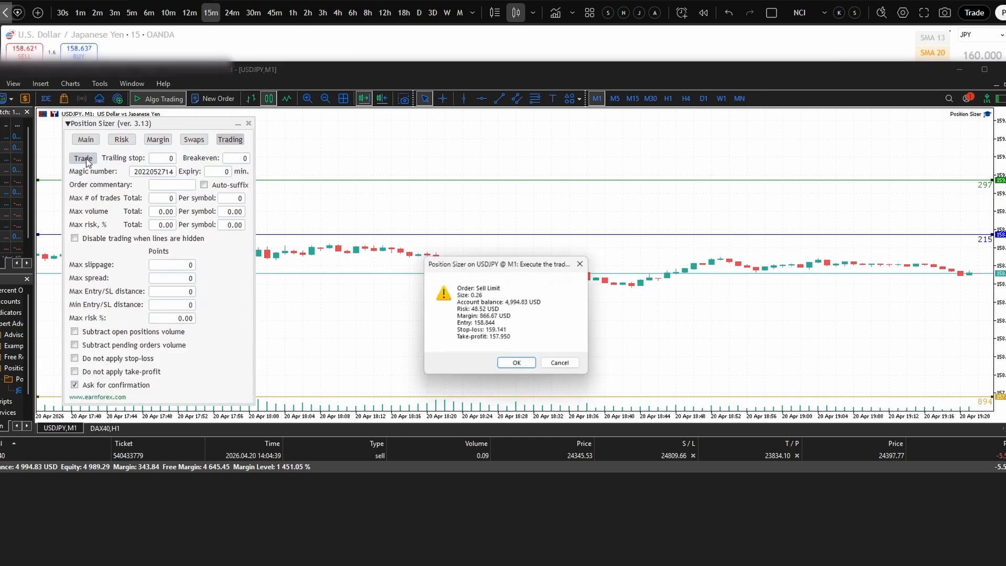
pyautogui.click(519, 364)
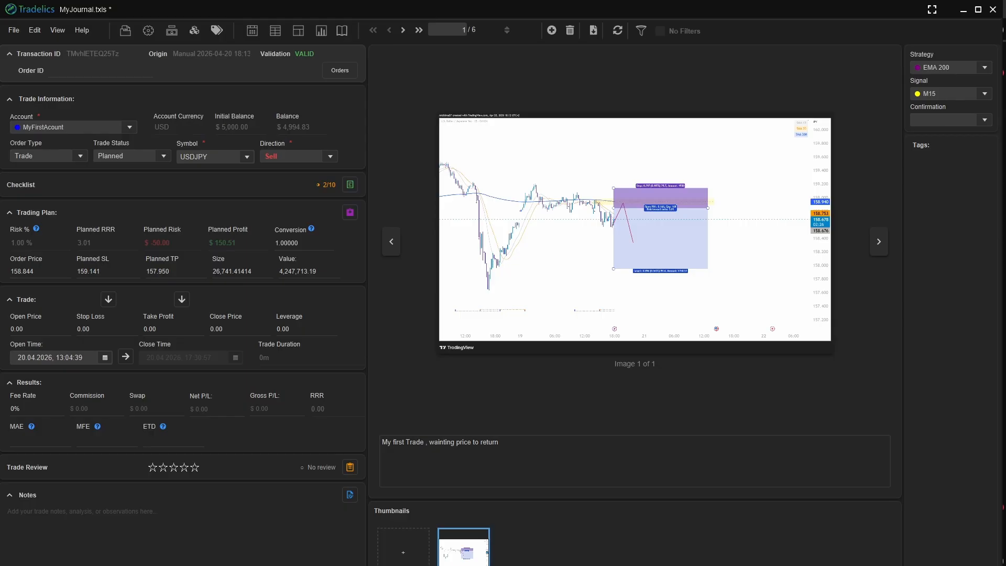
# - Switch to the Tradelics trade table, sync the account, and merge the matching planned USDJPY sell trade into the real trade
pyautogui.click(275, 32)
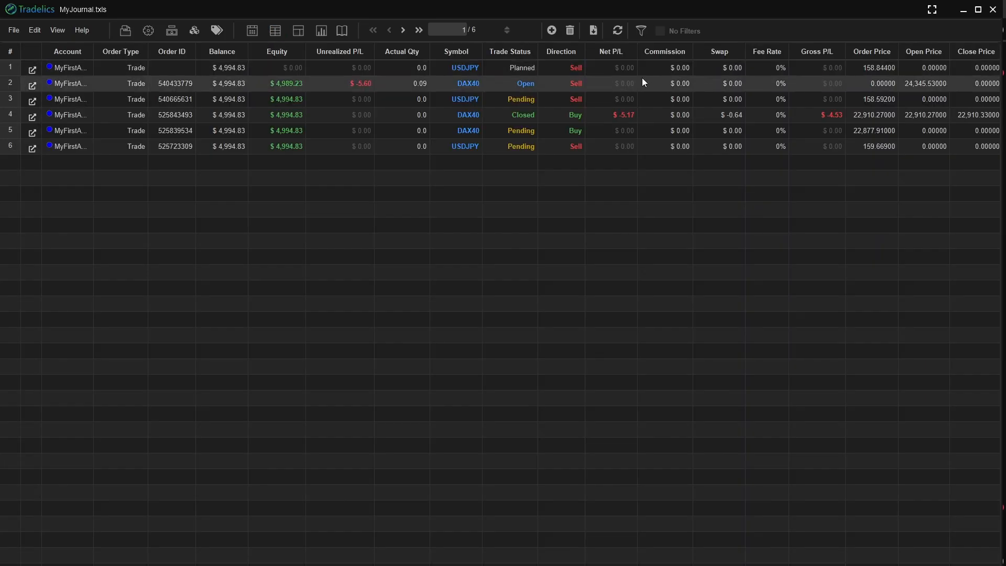
pyautogui.click(618, 32)
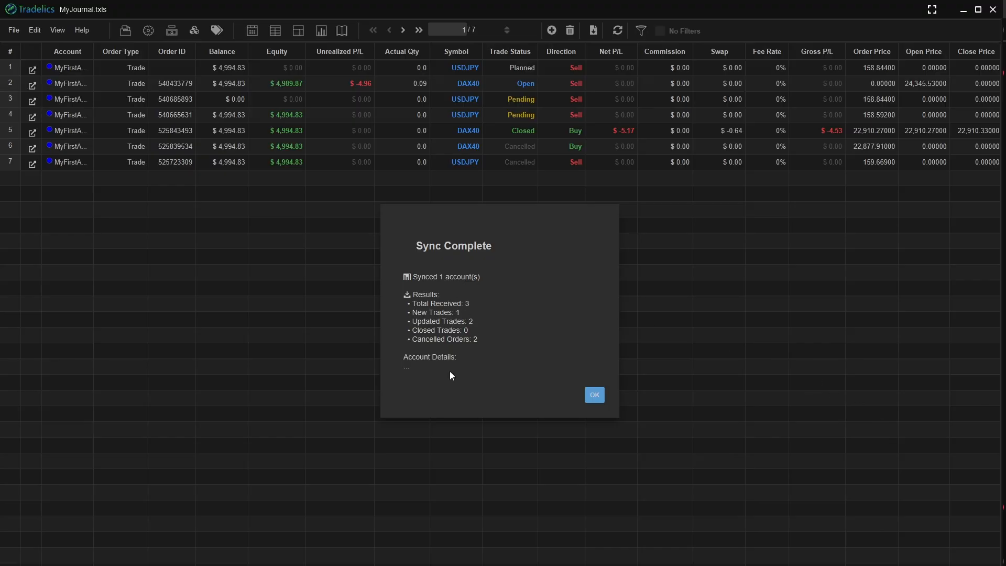
pyautogui.click(593, 397)
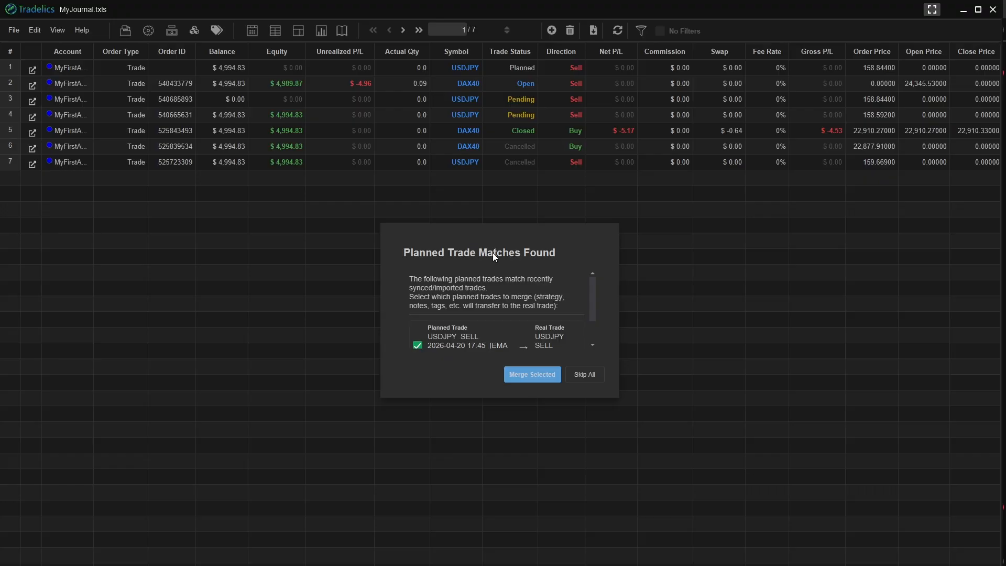
pyautogui.click(532, 374)
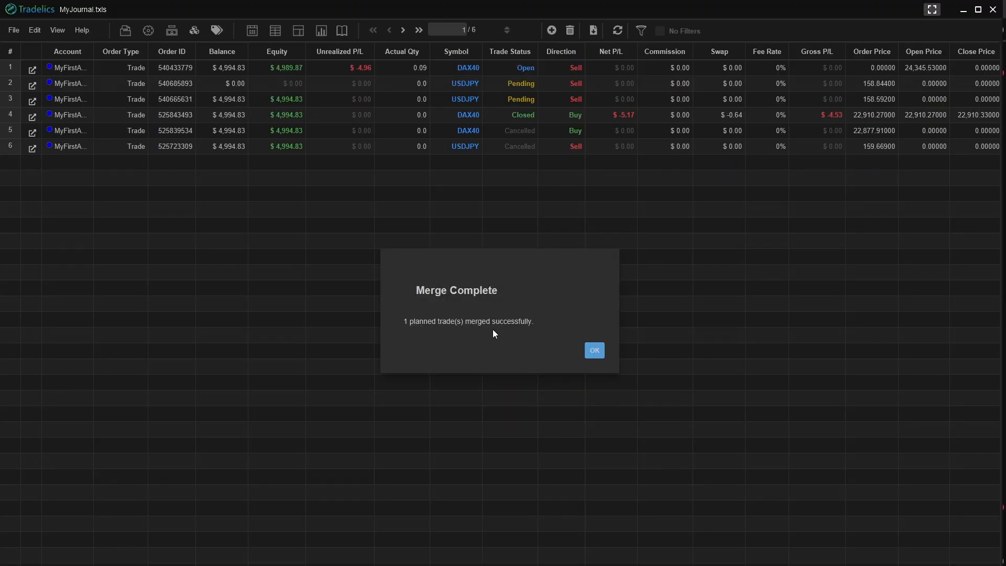
pyautogui.click(595, 350)
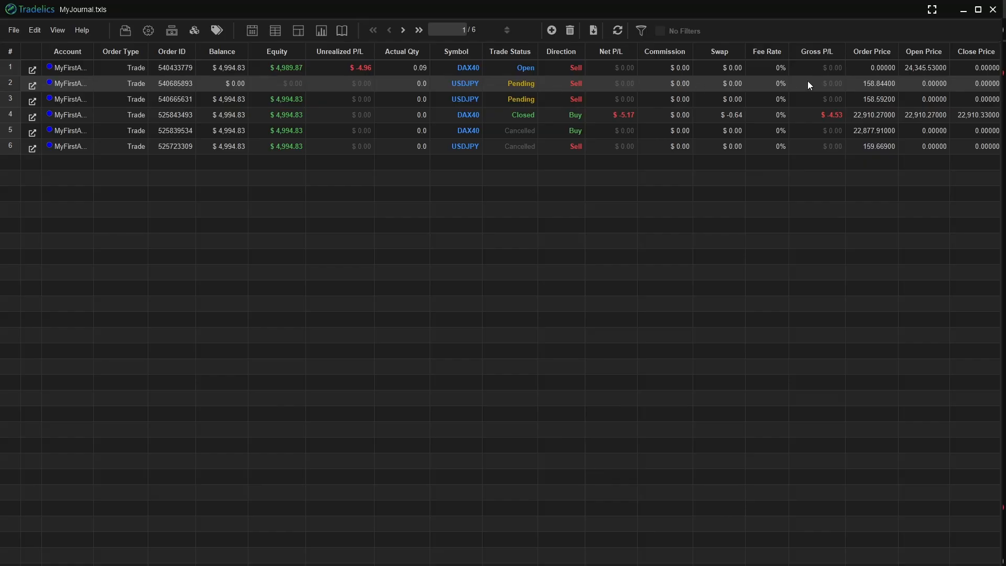
# - Open the pending USDJPY sell trade with order price 158.844, load the notes template into its notes, and save them
pyautogui.click(32, 85)
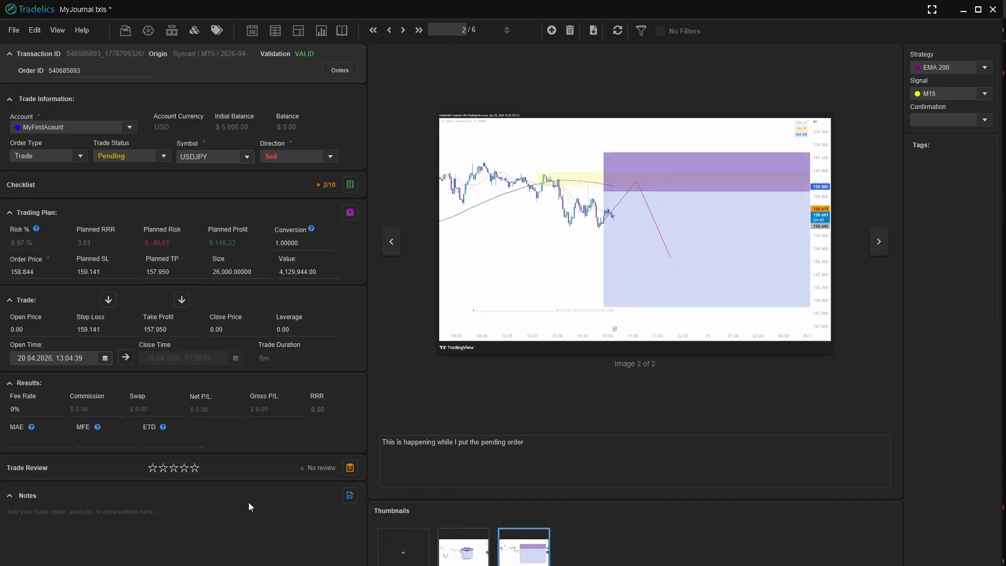
pyautogui.click(349, 496)
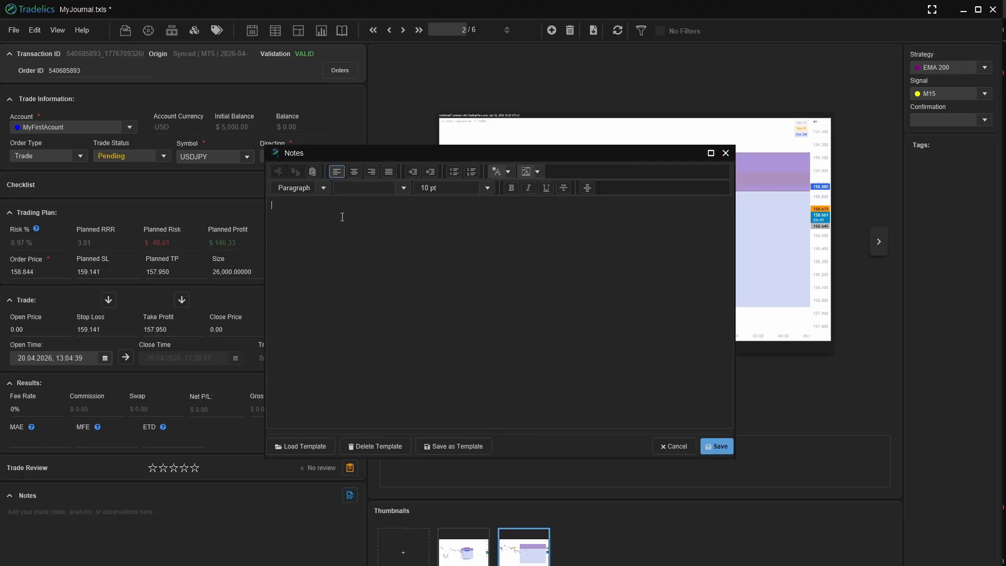
pyautogui.click(305, 448)
pyautogui.click(546, 374)
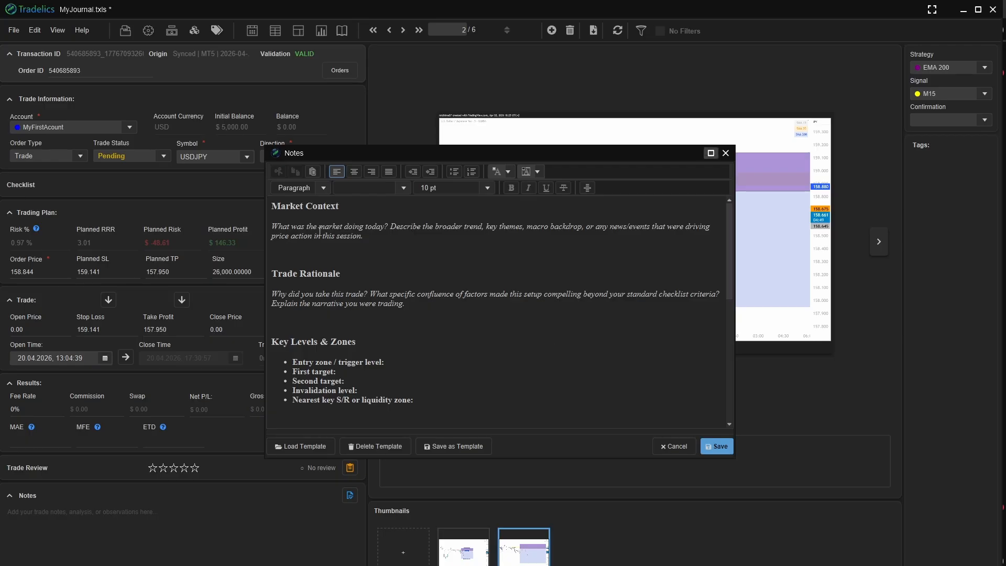
pyautogui.scroll(-8, 320, 232)
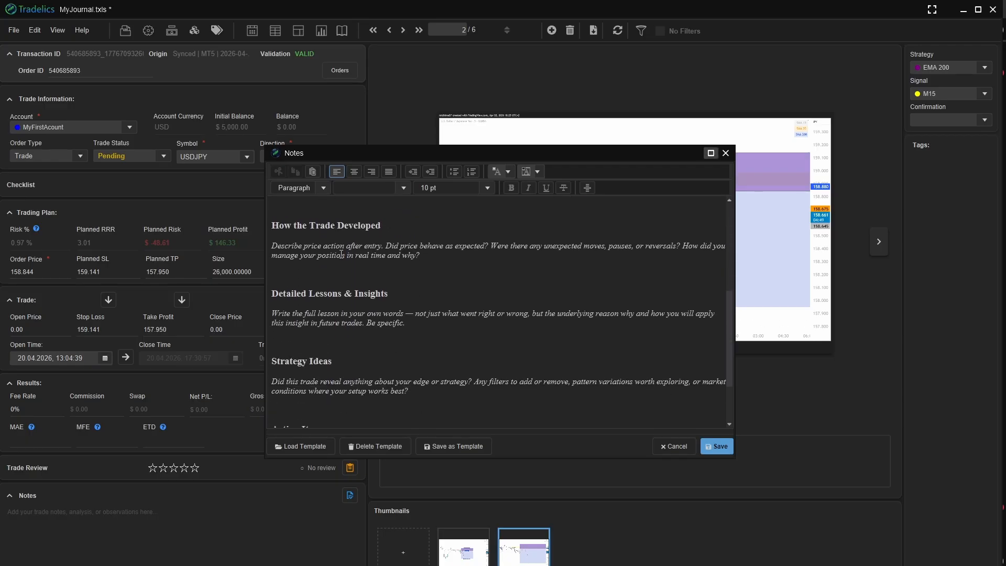
pyautogui.scroll(-3, 342, 256)
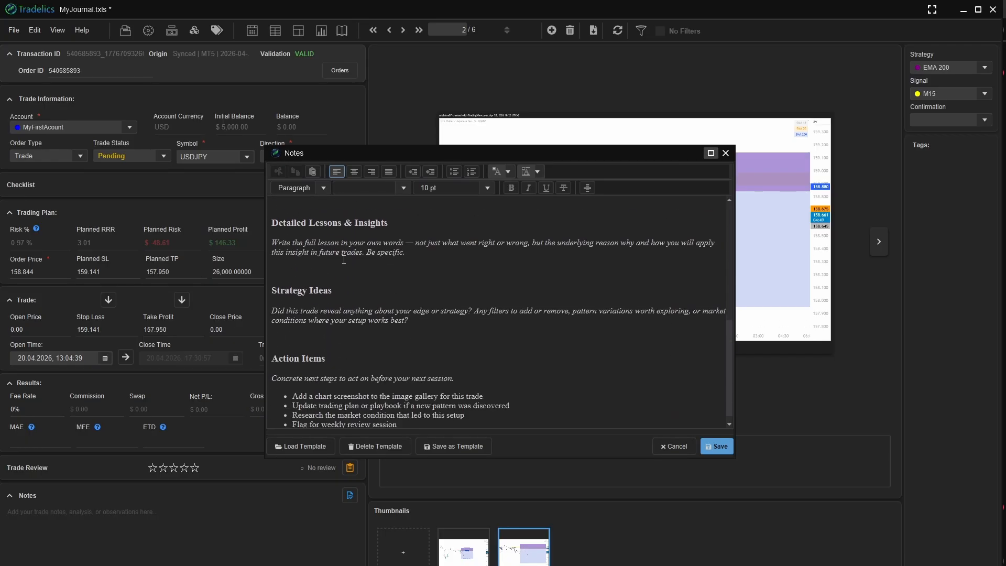
pyautogui.scroll(-1, 368, 259)
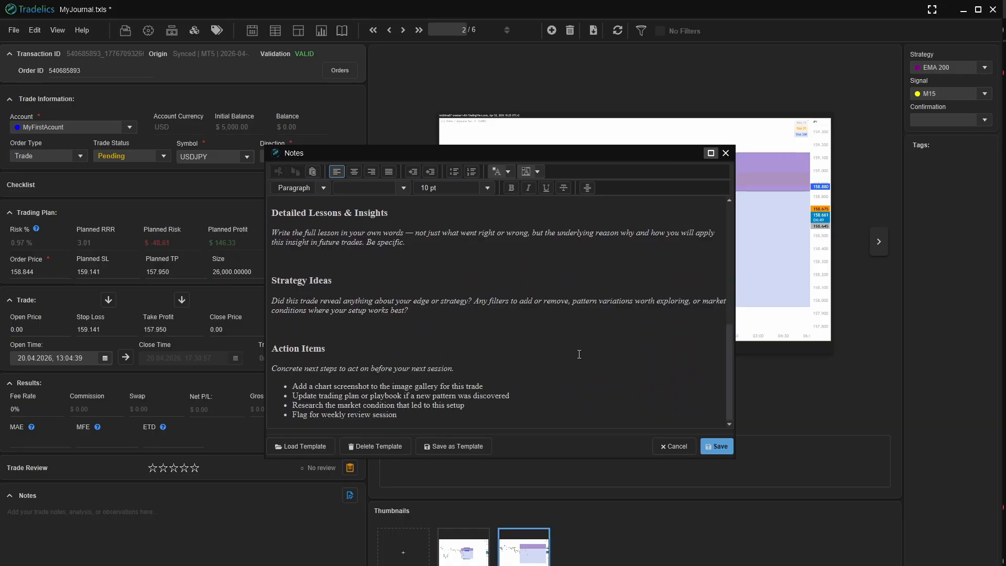
pyautogui.scroll(8, 430, 331)
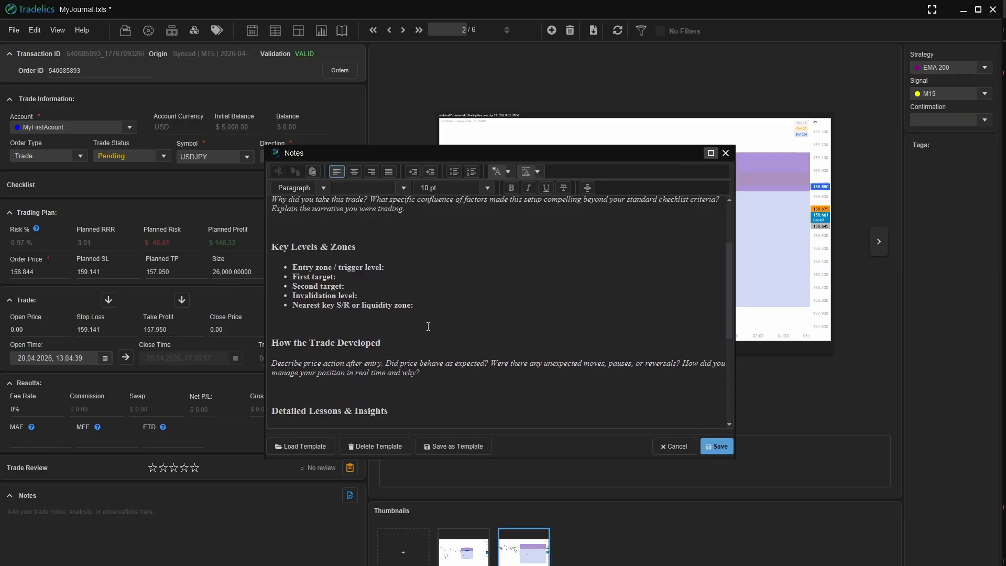
pyautogui.scroll(4, 486, 376)
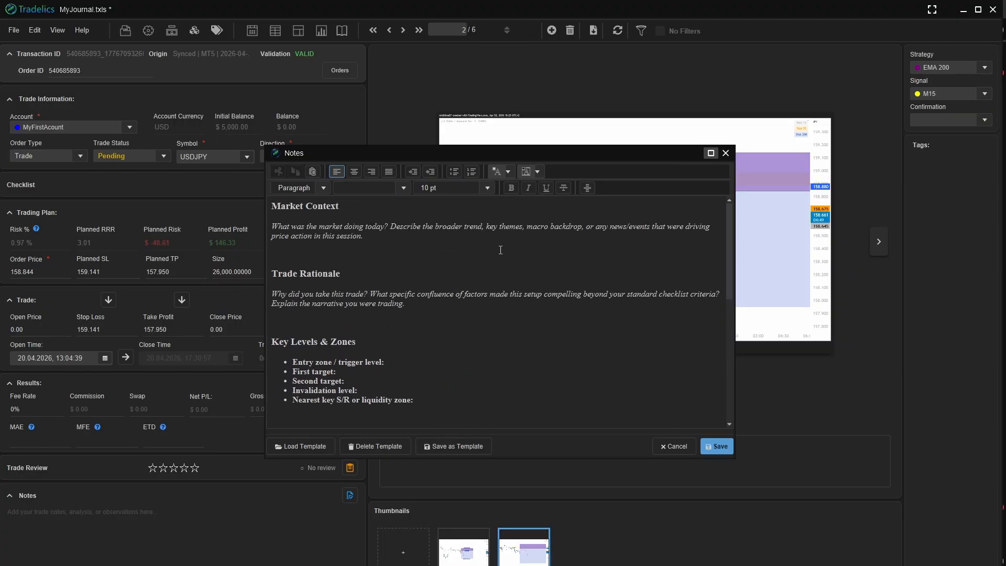
pyautogui.click(352, 271)
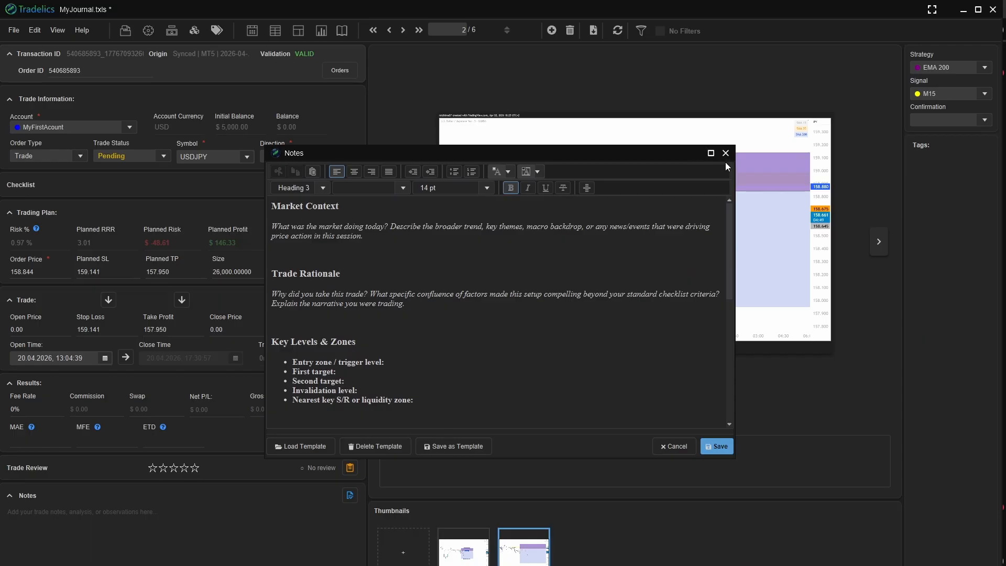
pyautogui.click(717, 447)
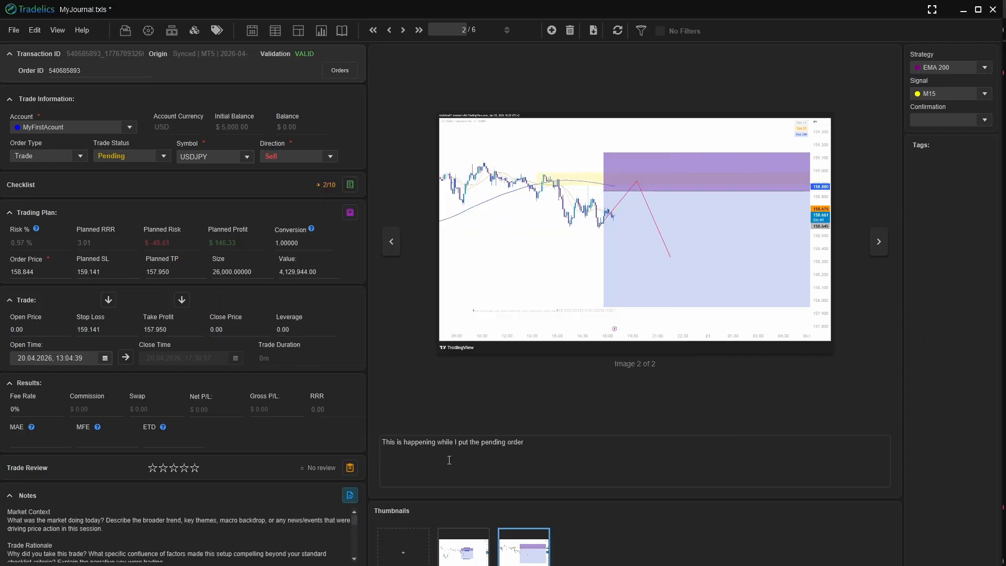
# - Return to the trade table, and in MetaTrader 5 move the pending USDJPY sell order down to the current market price
pyautogui.click(276, 32)
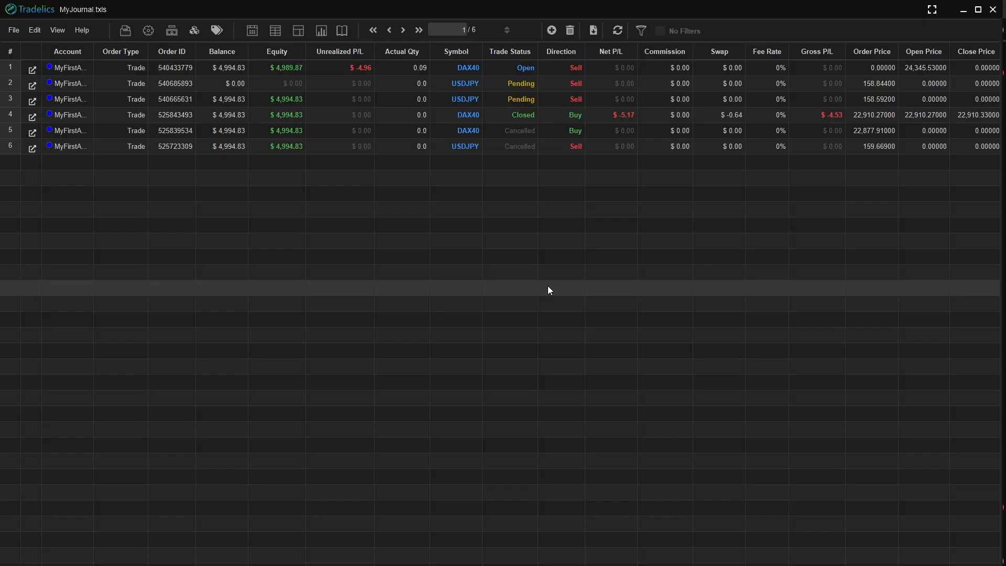
pyautogui.moveTo(932, 221); pyautogui.dragTo(945, 281)
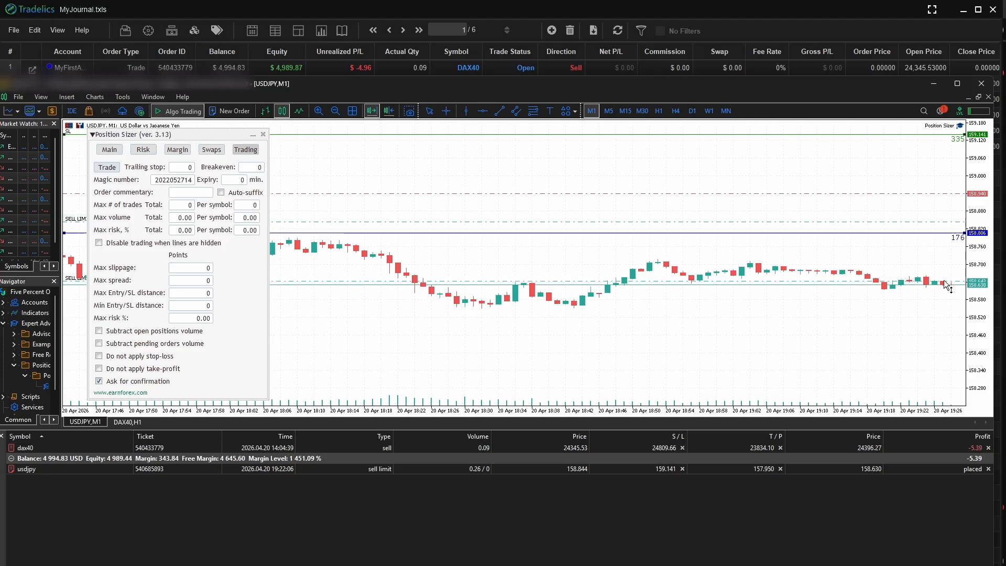
pyautogui.moveTo(973, 334); pyautogui.dragTo(971, 263)
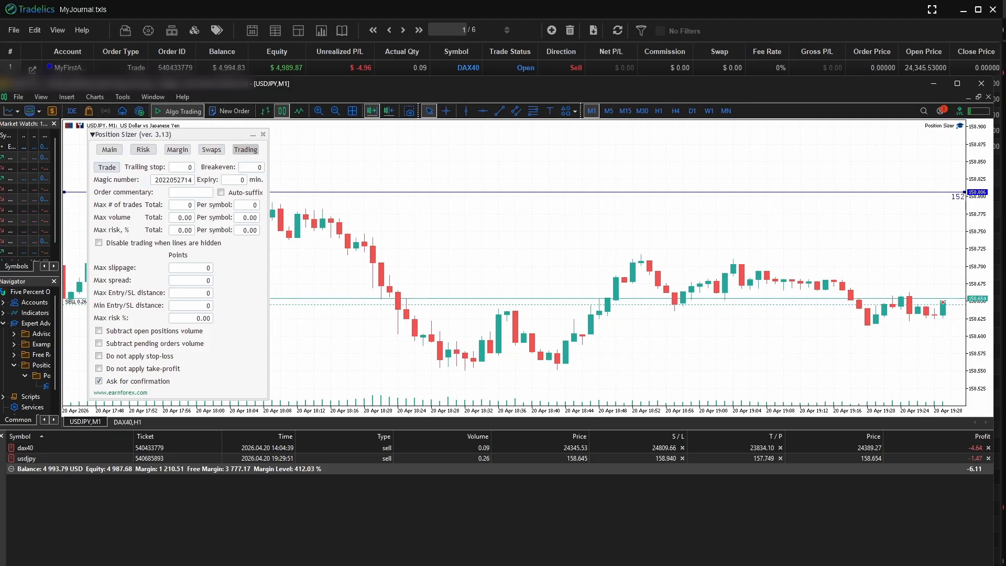
# - Switch back to the Tradelics journal, sync the account, and dismiss the sync summary
pyautogui.moveTo(643, 565)
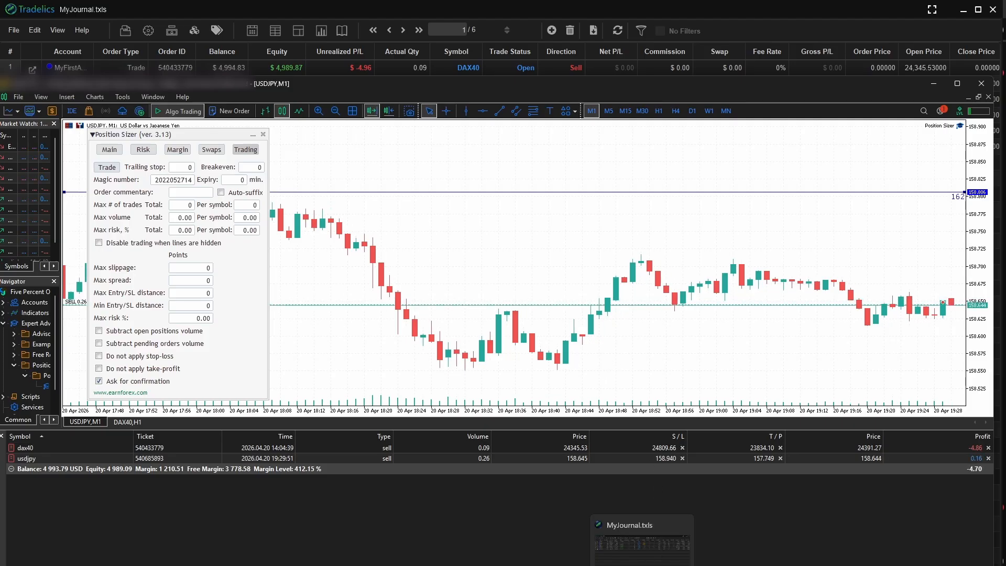
pyautogui.click(642, 565)
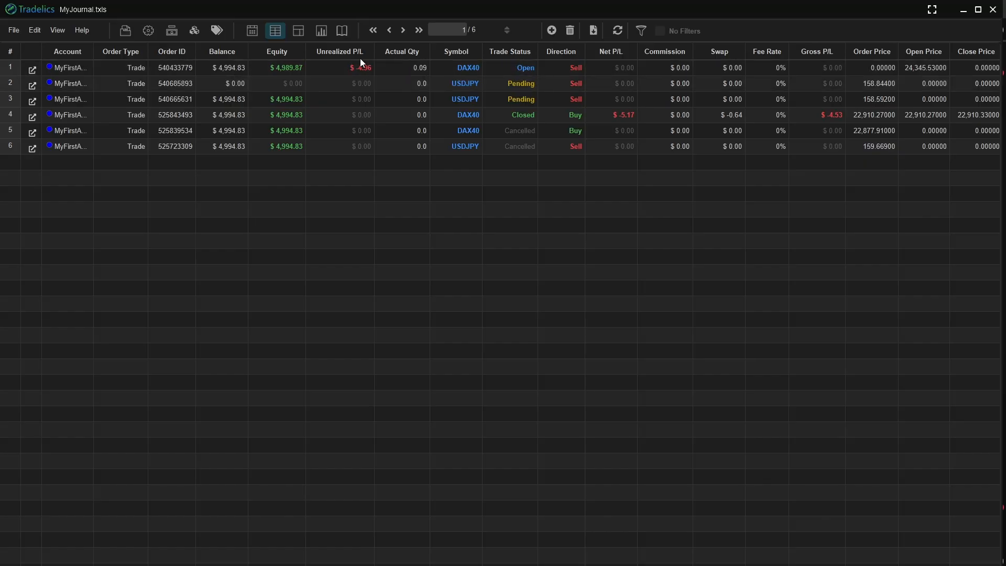
pyautogui.click(619, 32)
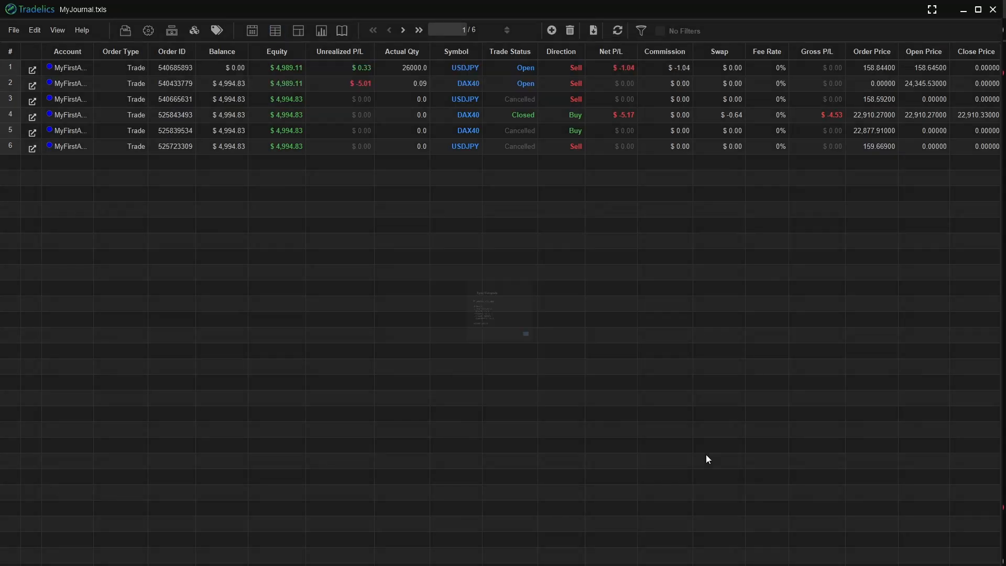
pyautogui.click(594, 395)
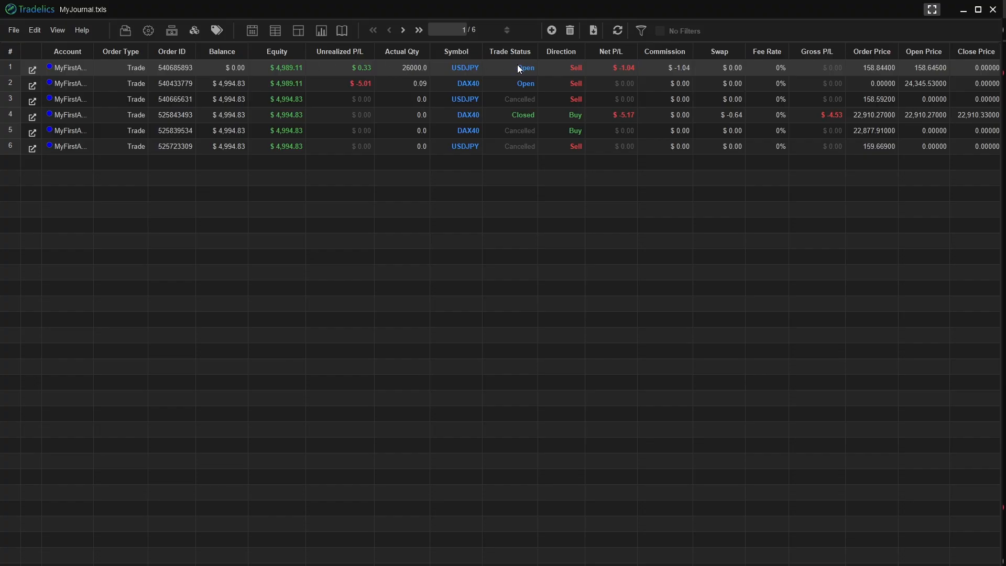
# - Open the open USDJPY sell trade and add the chart screenshot from the clipboard to its image gallery
pyautogui.click(32, 69)
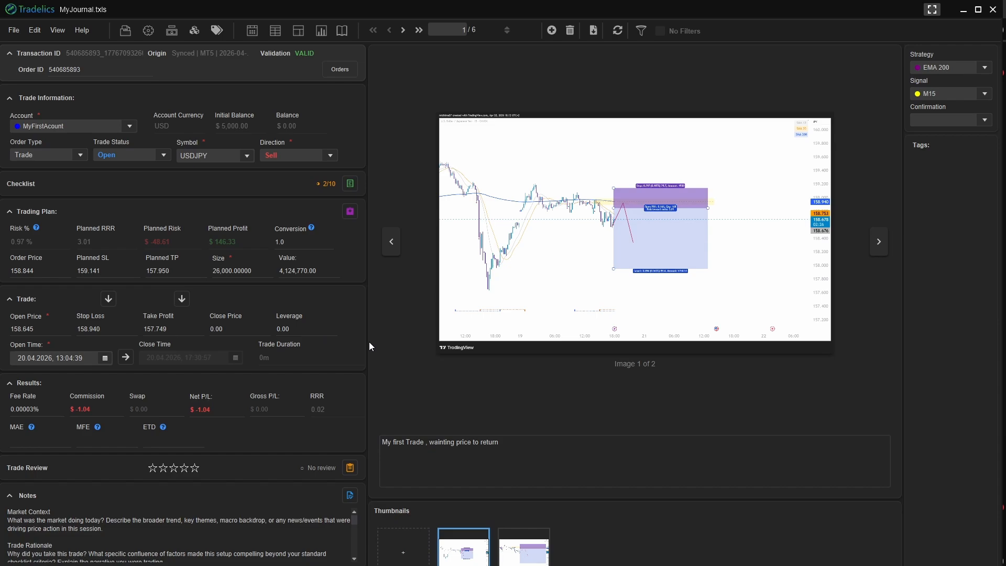
pyautogui.click(403, 552)
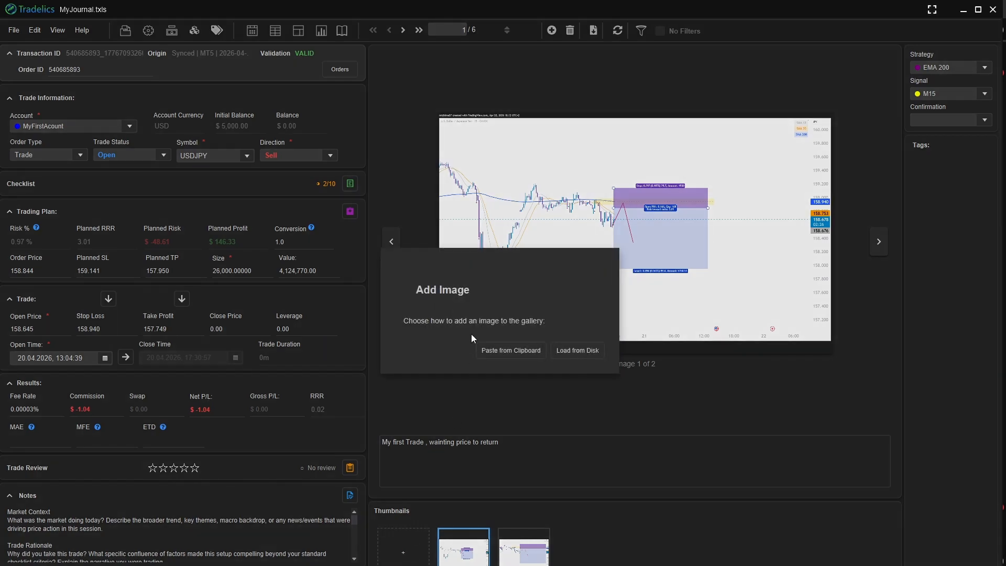
pyautogui.click(511, 349)
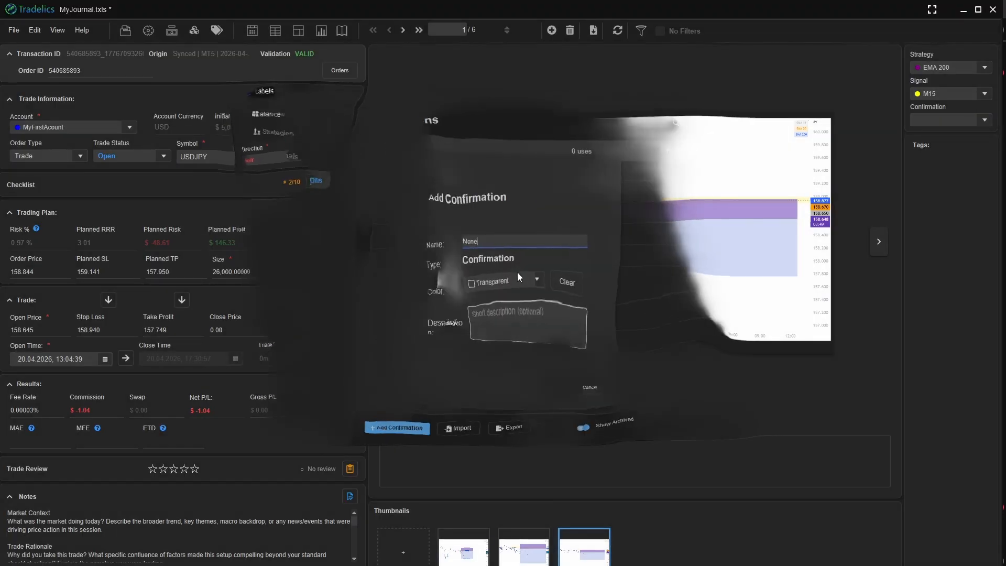
# - Save a red confirmation label named None and assign it as the USDJPY trade's confirmation
pyautogui.click(519, 273)
pyautogui.click(523, 297)
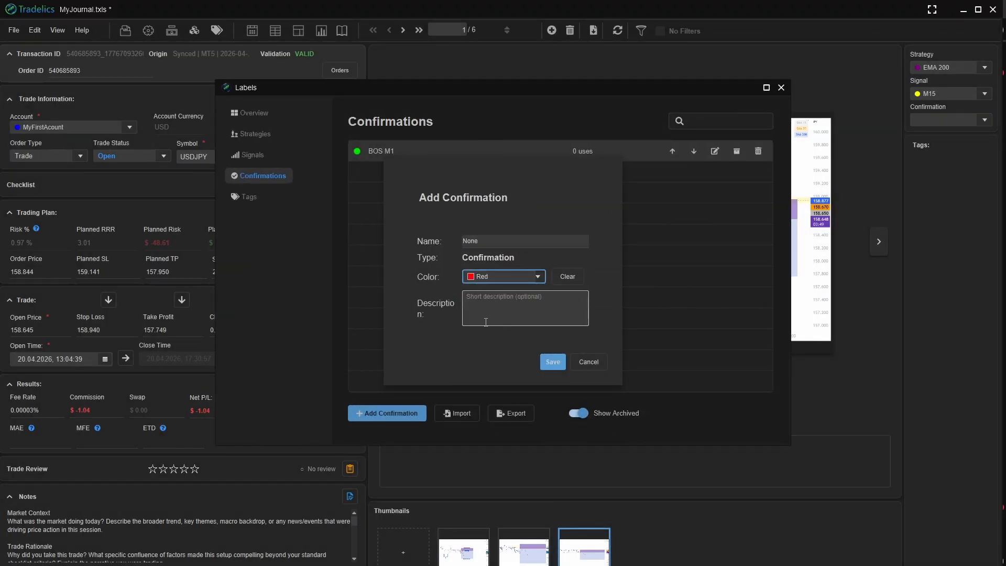
pyautogui.click(552, 362)
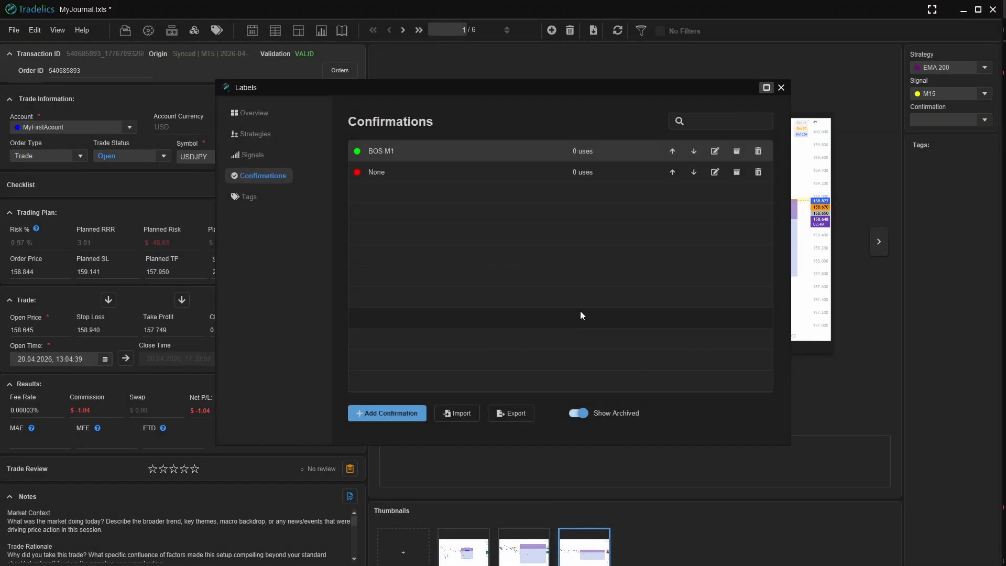
pyautogui.click(781, 88)
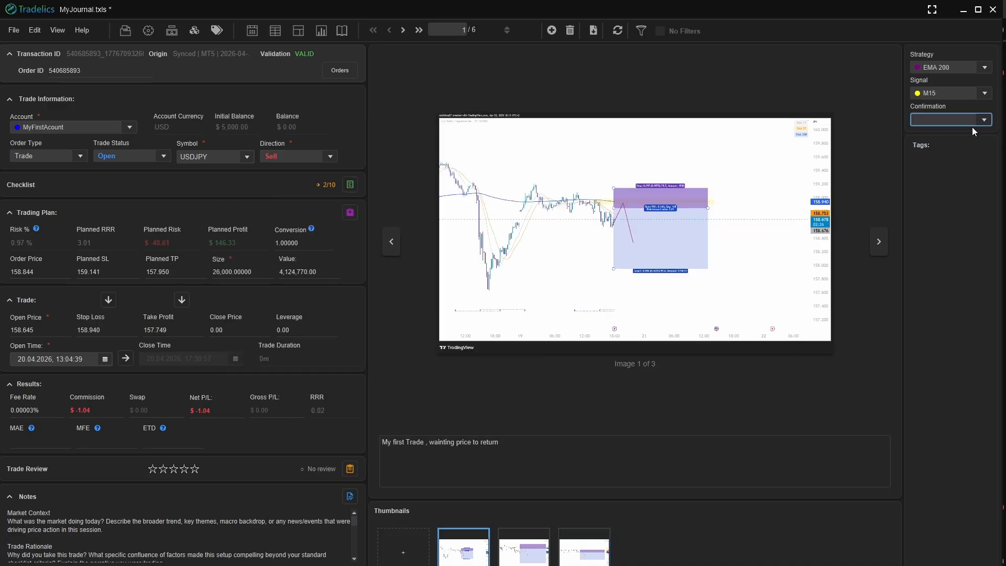
pyautogui.click(985, 122)
pyautogui.click(932, 162)
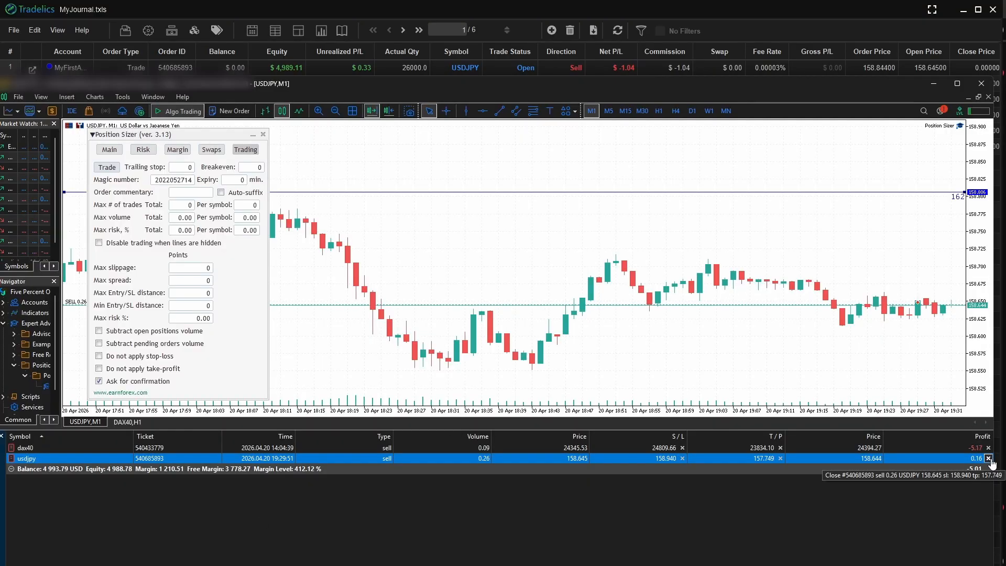
# - Close the 0.26-lot USDJPY sell position in MetaTrader 5, and sync the account in Tradelics
pyautogui.click(988, 458)
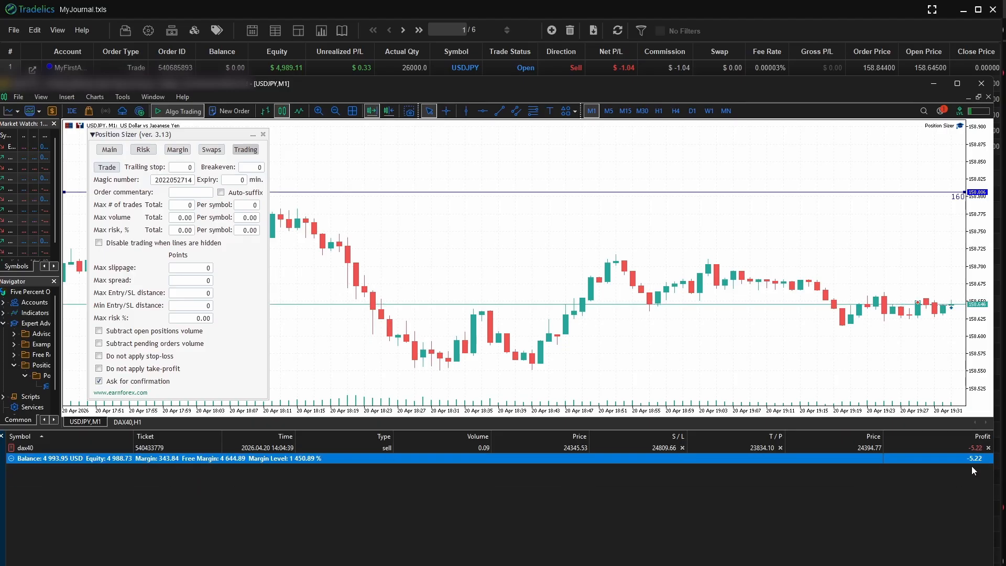
pyautogui.moveTo(646, 560)
pyautogui.click(642, 542)
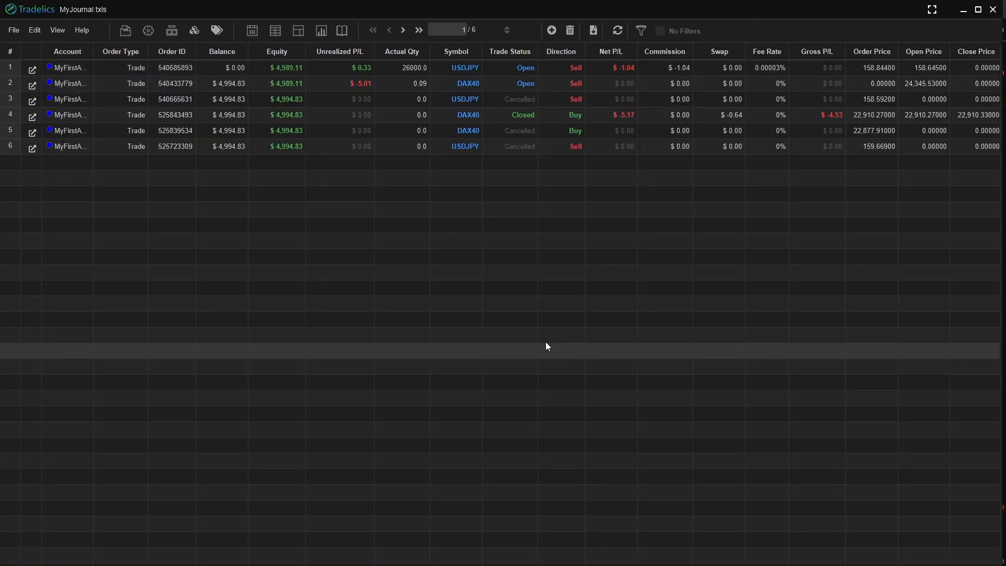
pyautogui.click(616, 31)
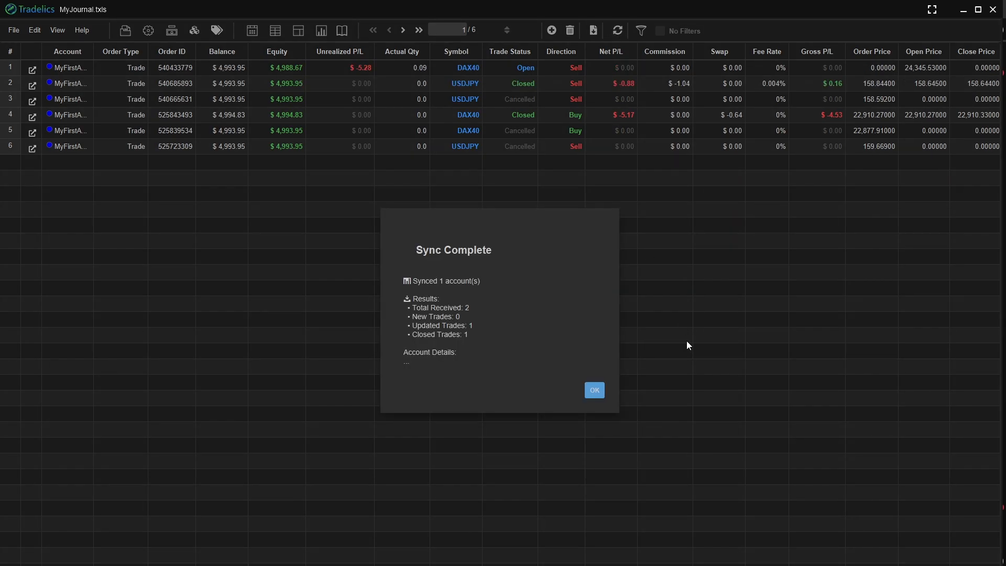
pyautogui.click(596, 391)
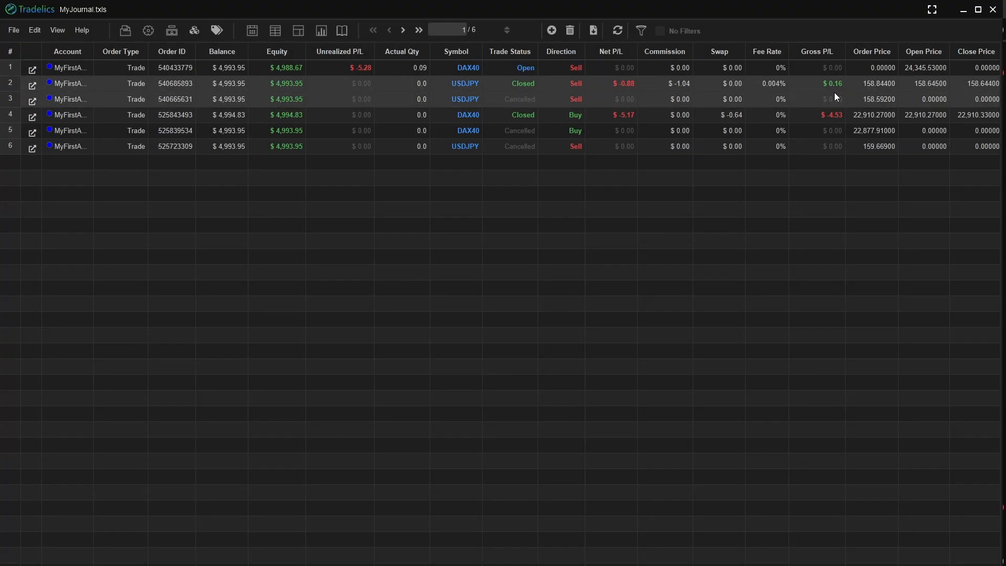
# - In the closed USDJPY trade's review, answer Yes to plan followed and clear setup, and rate confidence 3 stars and setup quality 5
pyautogui.click(32, 85)
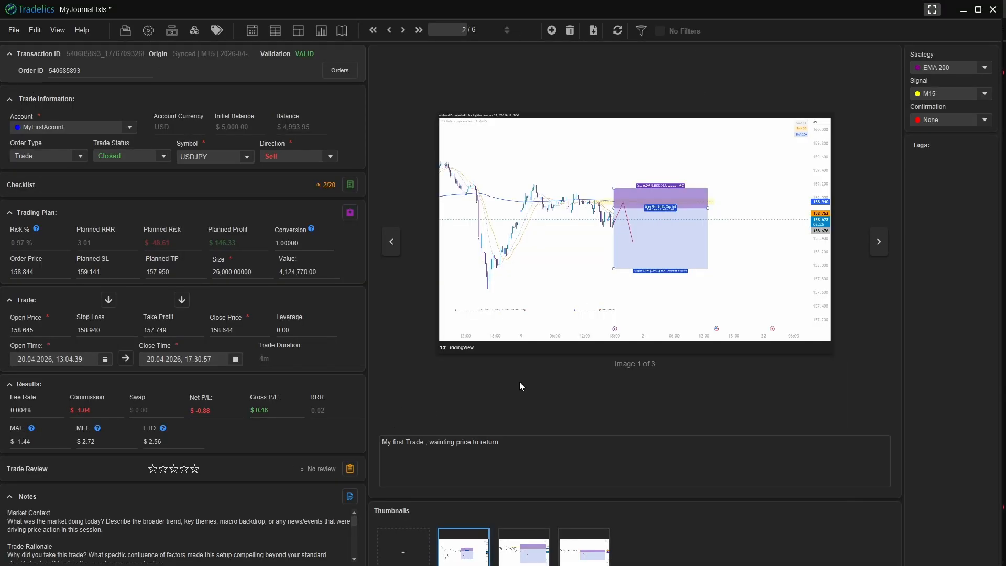
pyautogui.click(351, 469)
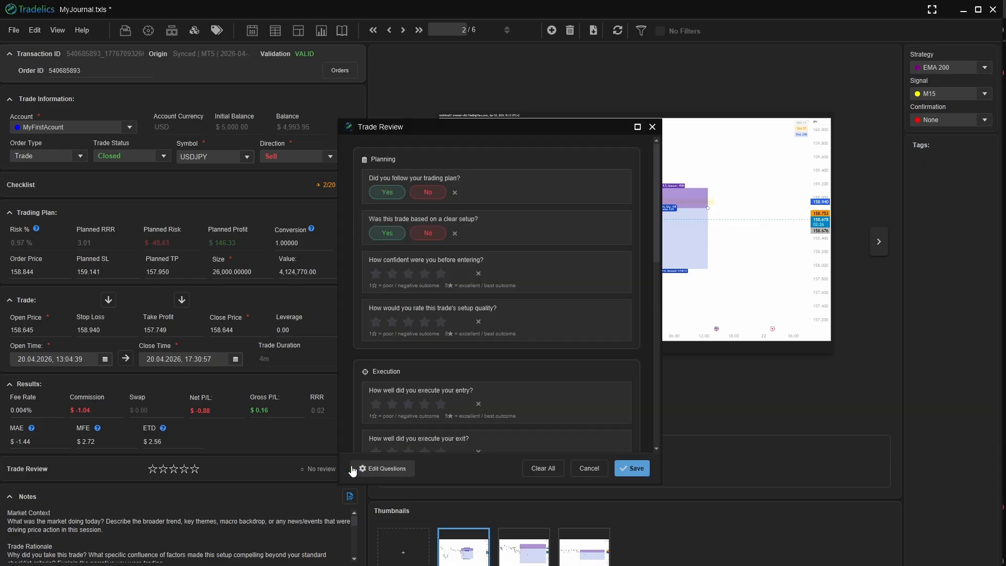
pyautogui.click(387, 192)
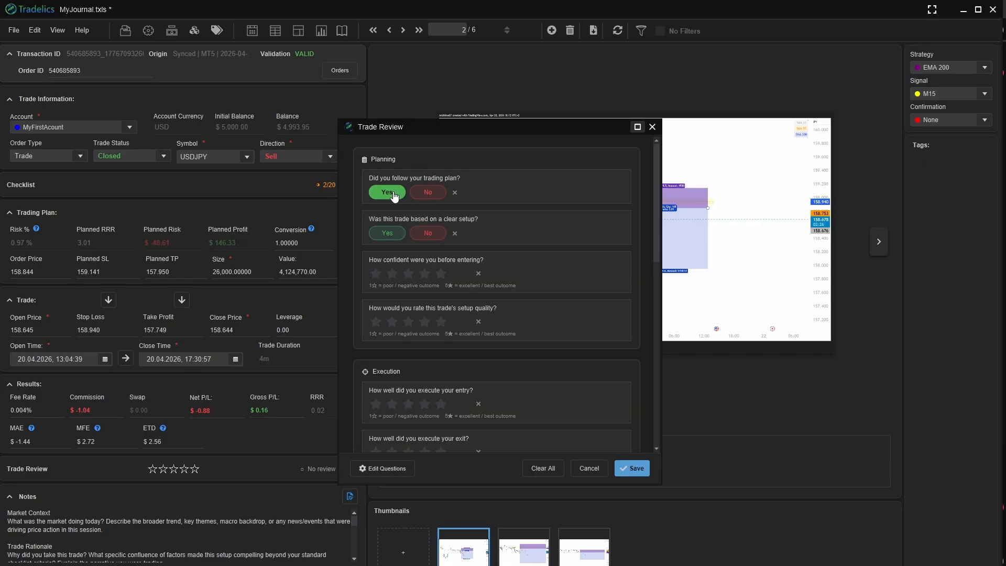
pyautogui.click(398, 237)
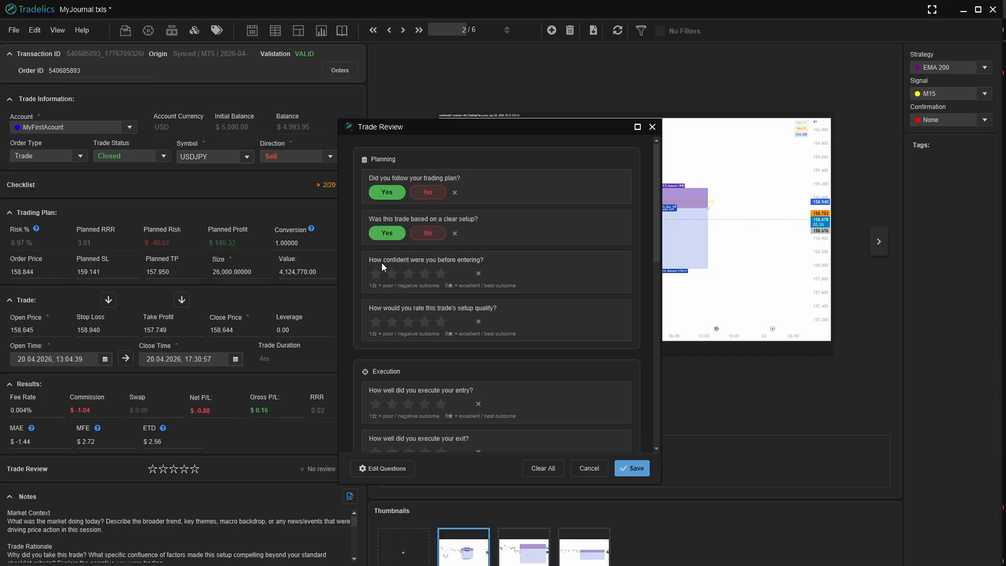
pyautogui.click(408, 273)
pyautogui.click(441, 321)
# - Rate the trade 5 stars overall and save the trade review
pyautogui.scroll(-1, 489, 294)
pyautogui.scroll(-10, 490, 293)
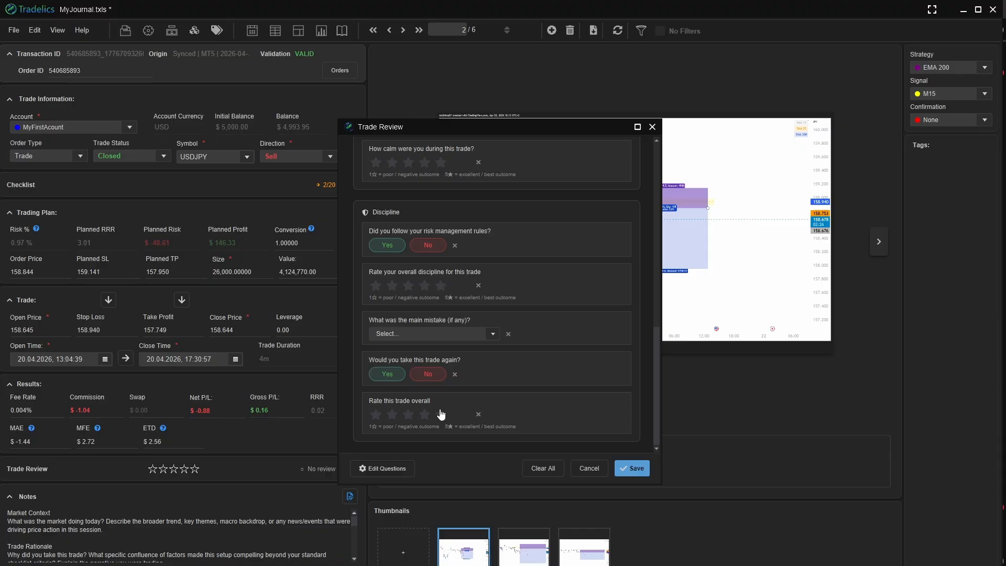
pyautogui.click(441, 416)
pyautogui.scroll(5, 412, 250)
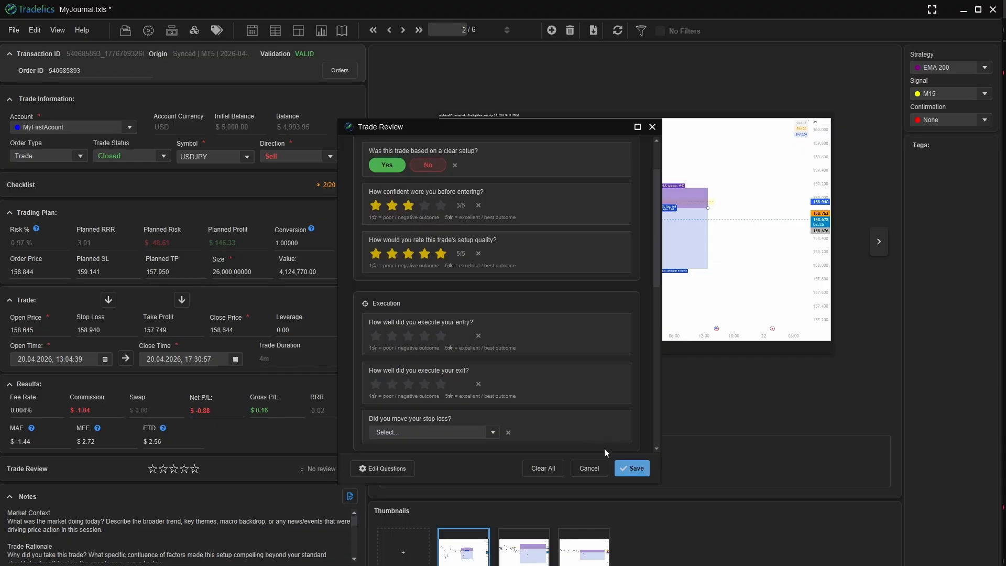
pyautogui.click(633, 470)
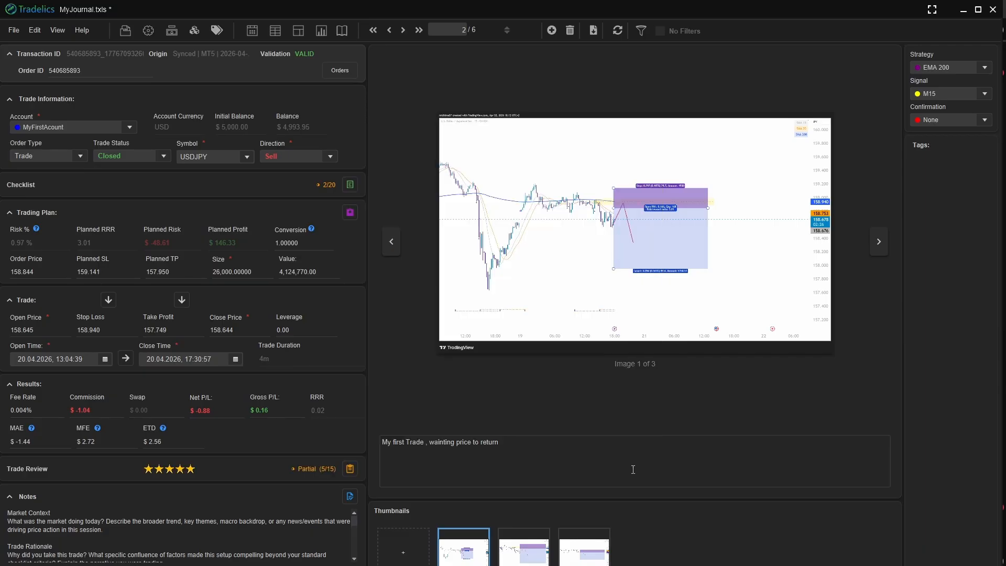